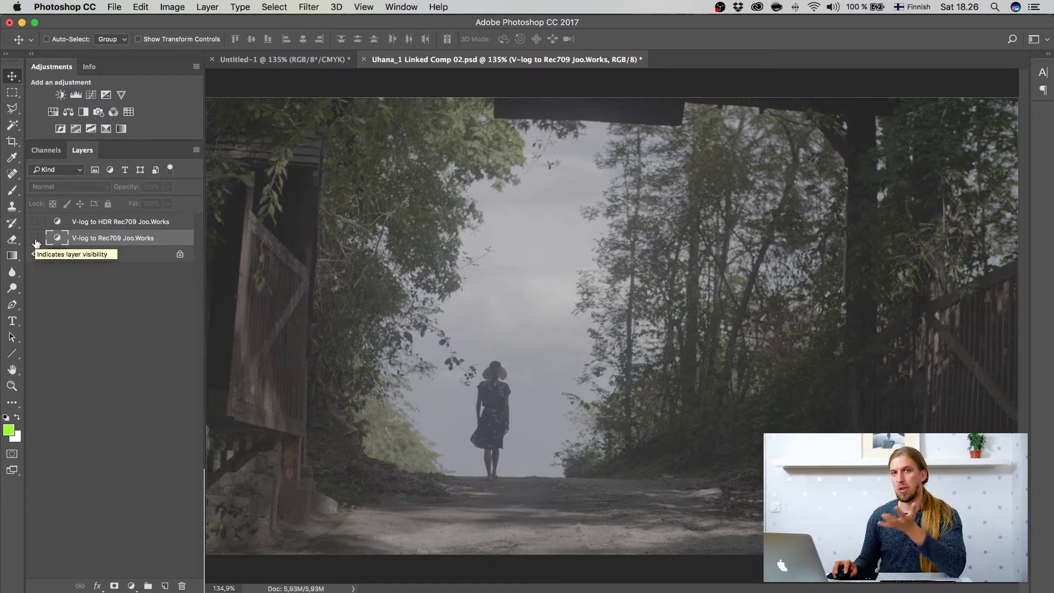
Compare the forest frame with and without the V-log to Rec709 LUT, then view the Untitled-1 diagram.
left_click(35, 239)
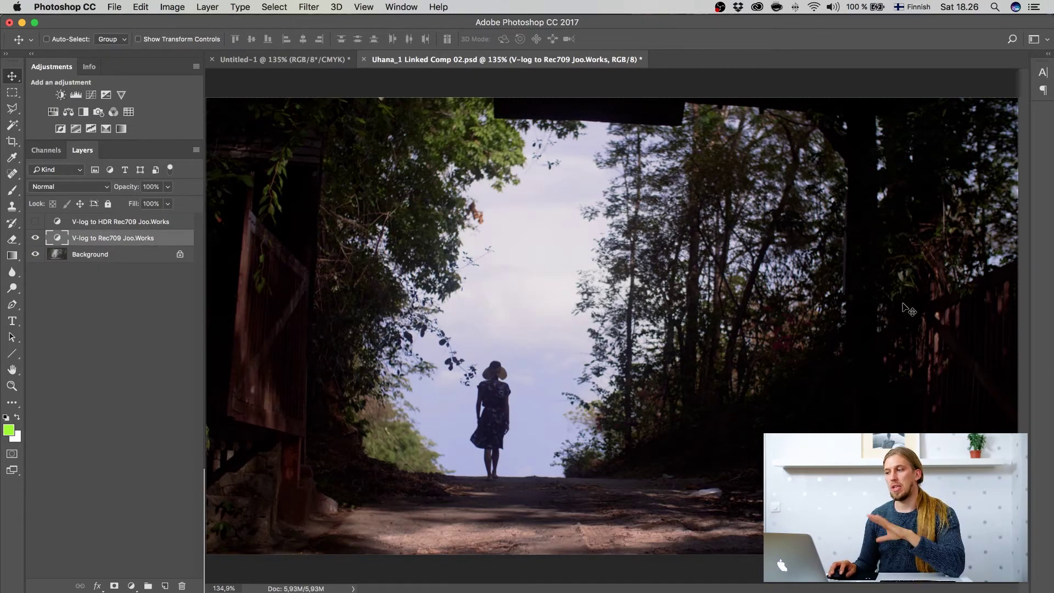
left_click(36, 238)
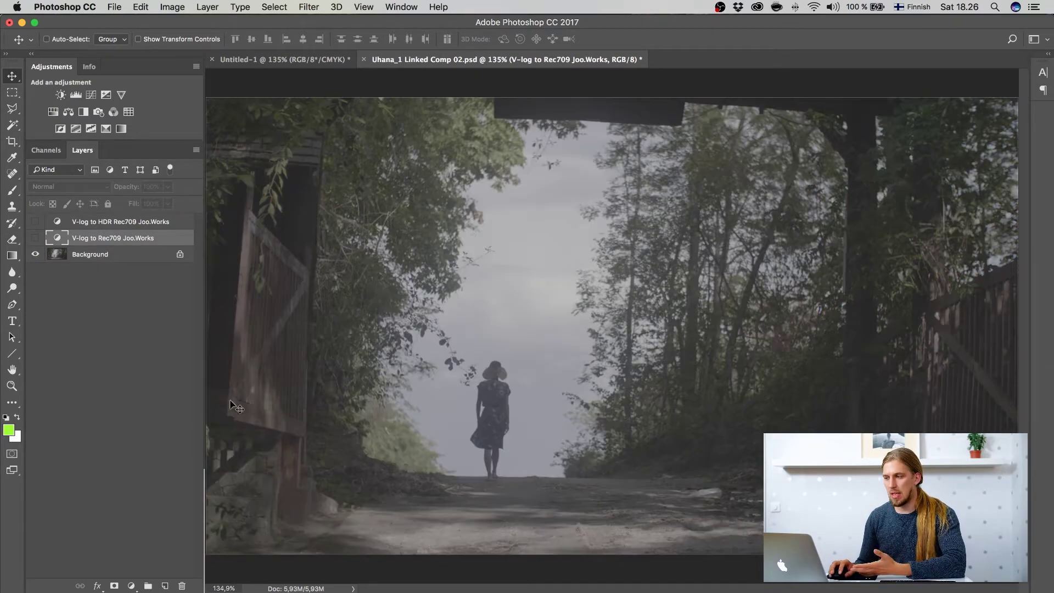
left_click(35, 239)
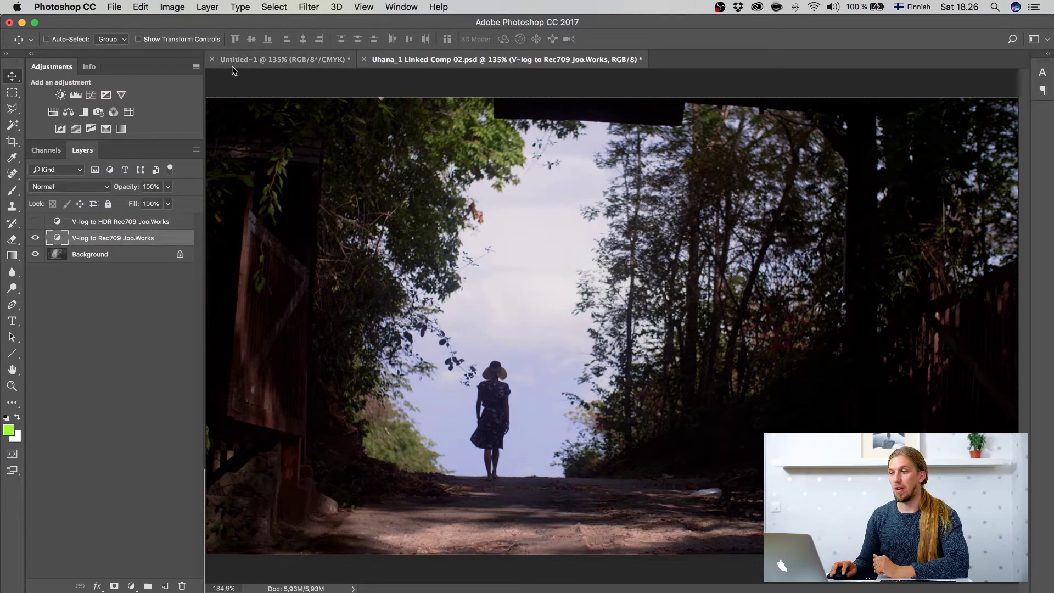
left_click(235, 62)
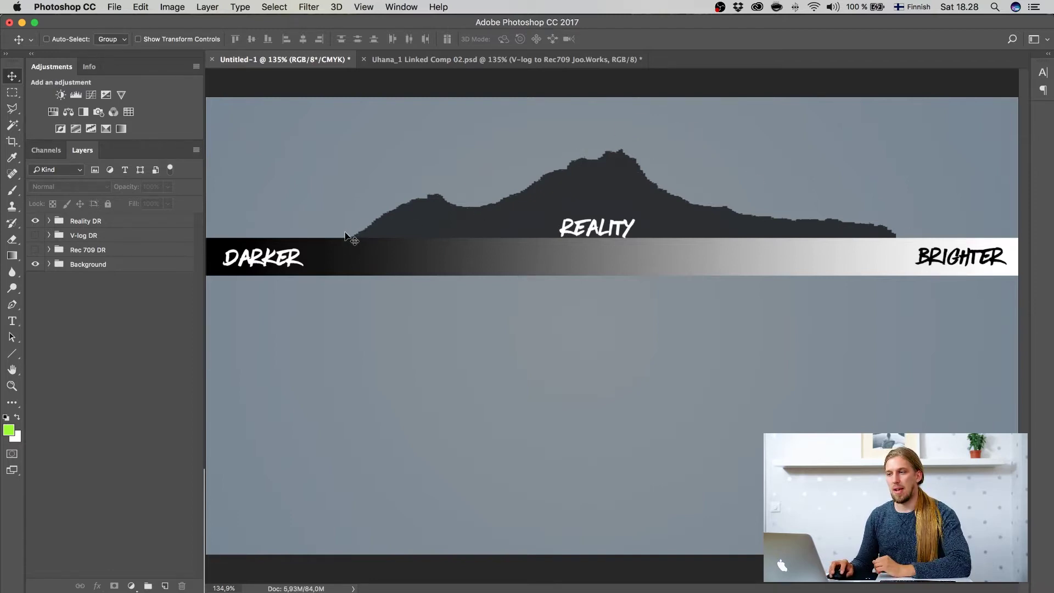
Flip between the forest photo and the diagram, then show the V-log DR Video Profile histogram.
left_click(418, 59)
left_click(251, 60)
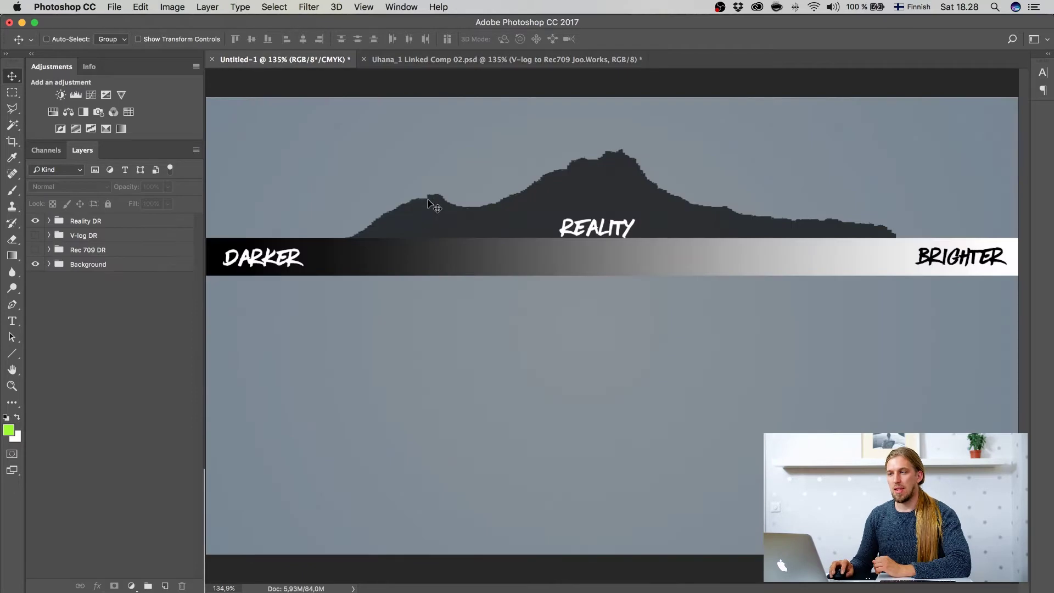
left_click(454, 58)
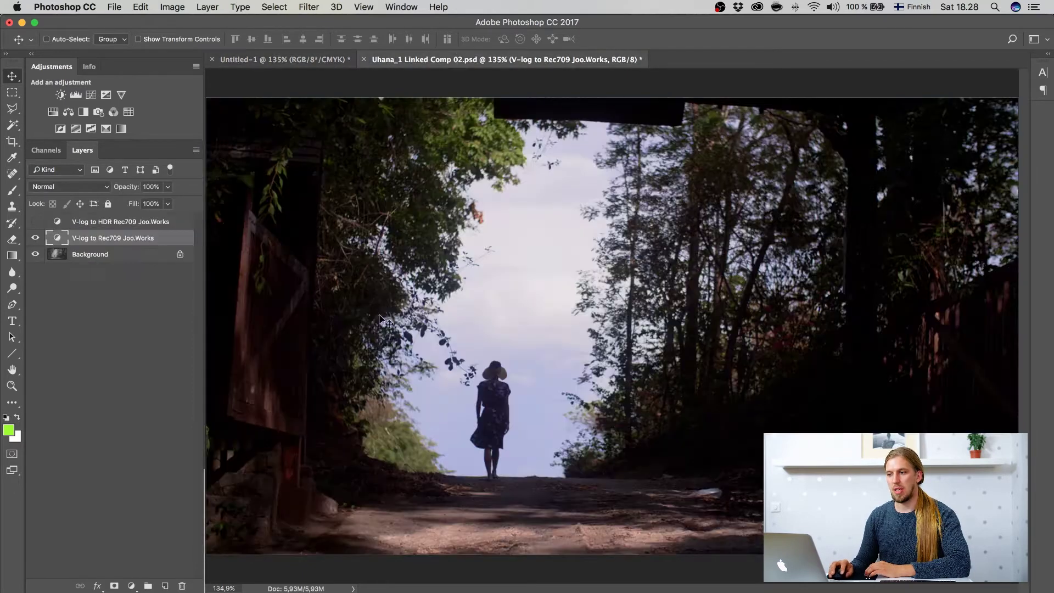
left_click(262, 61)
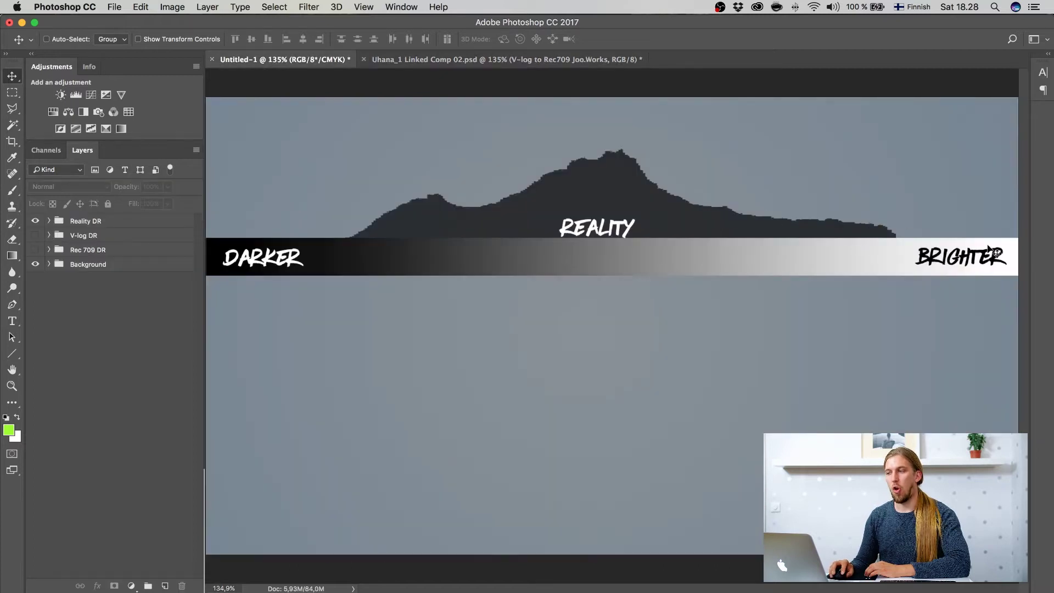
left_click(434, 60)
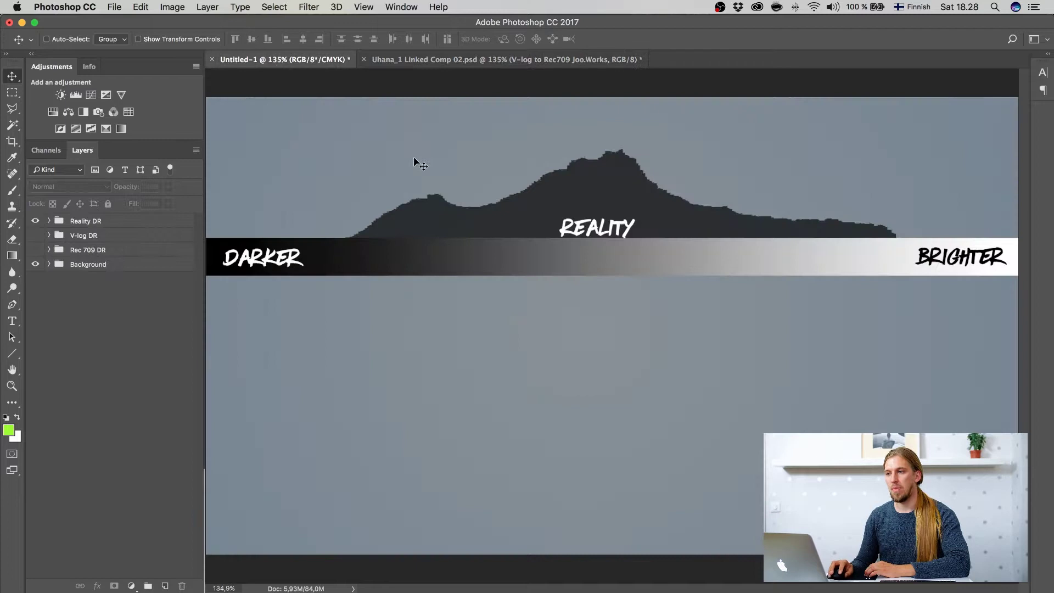
left_click(272, 60)
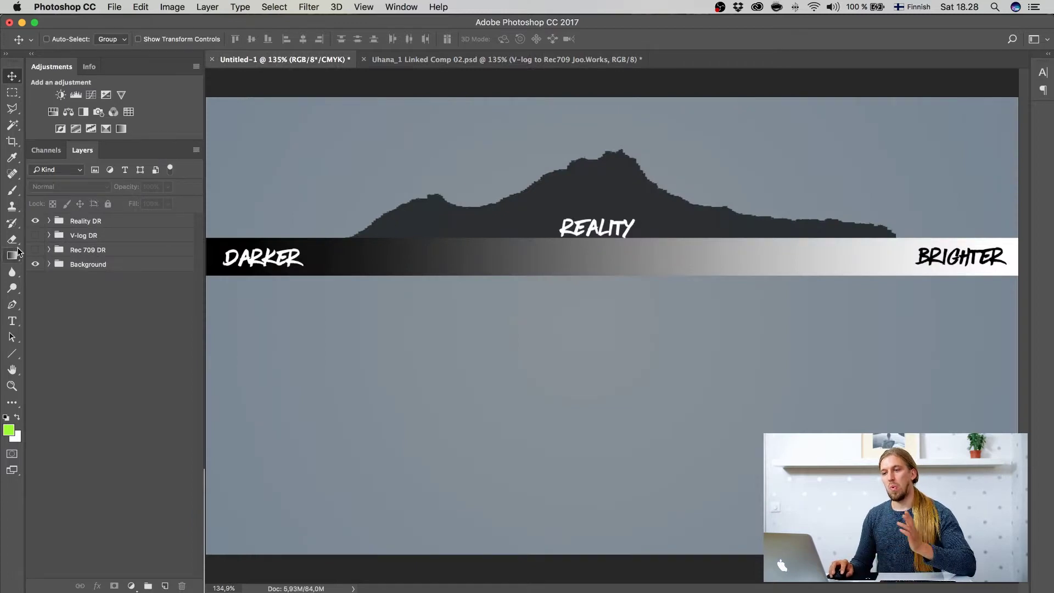
left_click(35, 235)
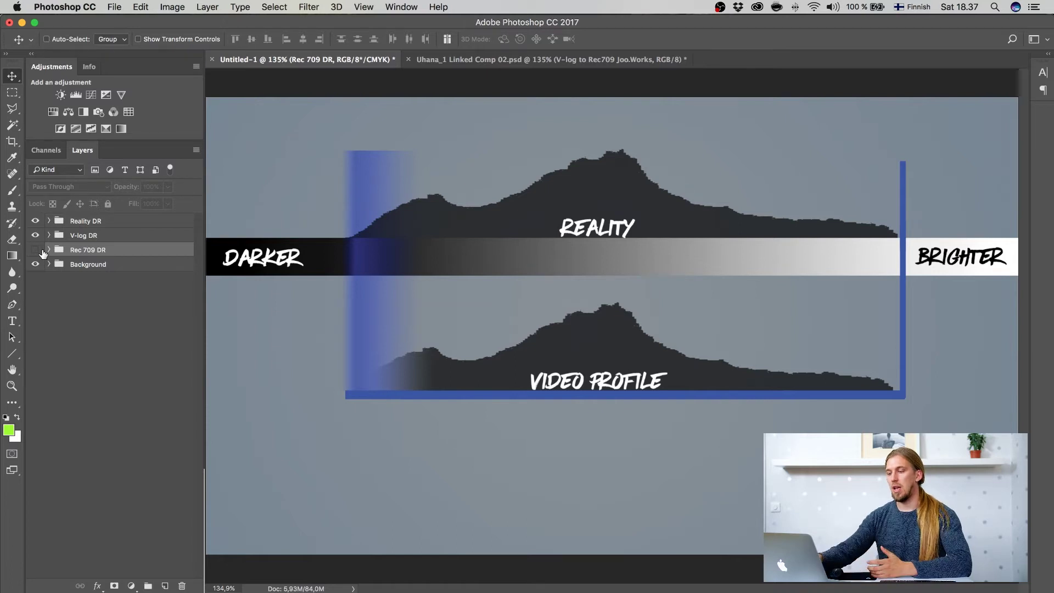
Show the Rec 709 DR group and squeeze its 6 rec709 Data copy histogram into the red frame.
left_click(36, 250)
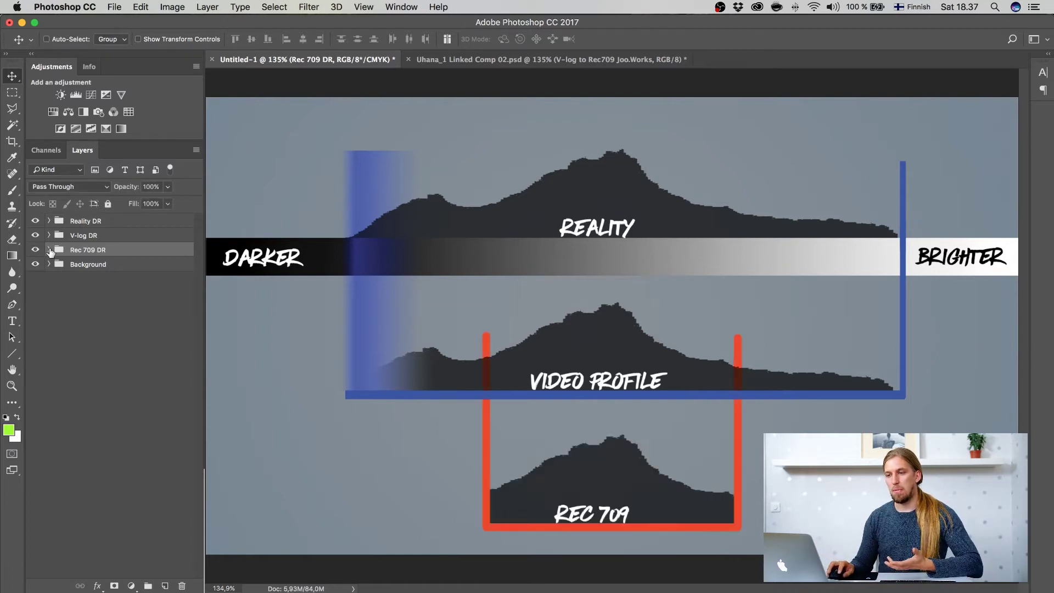
left_click(48, 250)
left_click(67, 333)
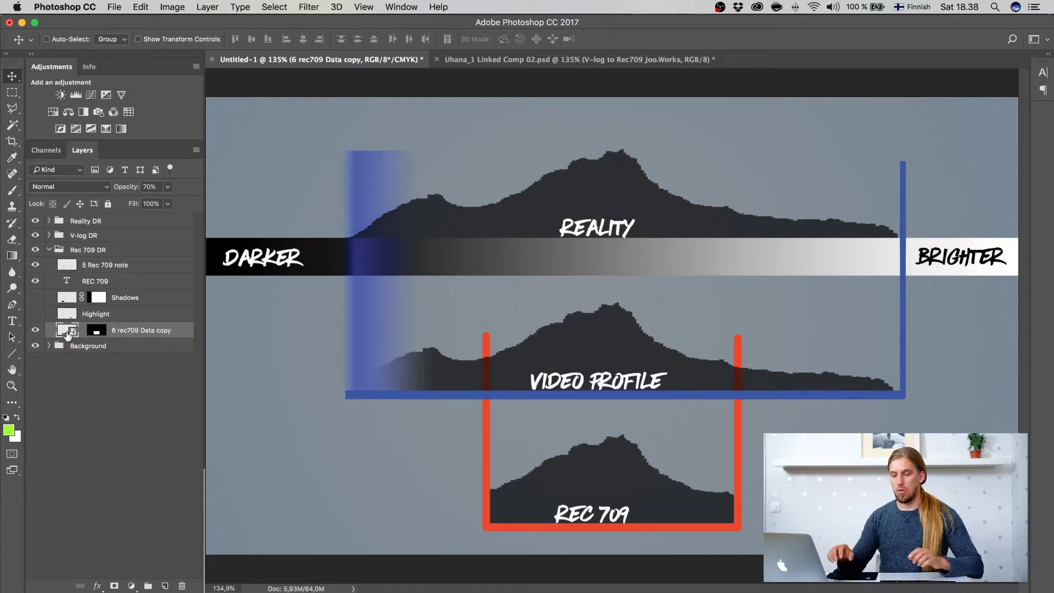
key("super+t")
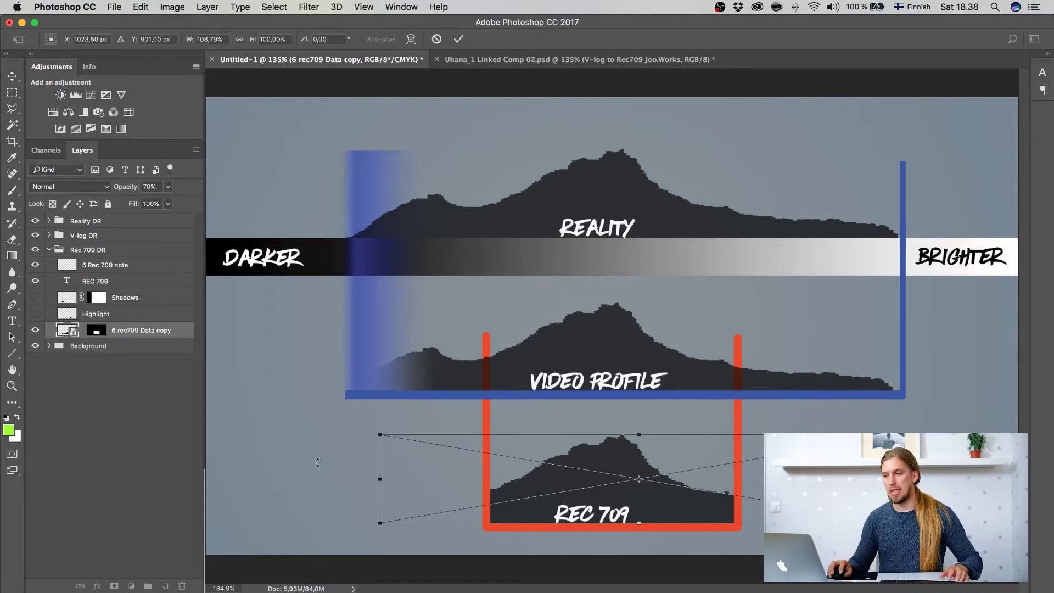
left_click_drag(377, 478, 485, 488)
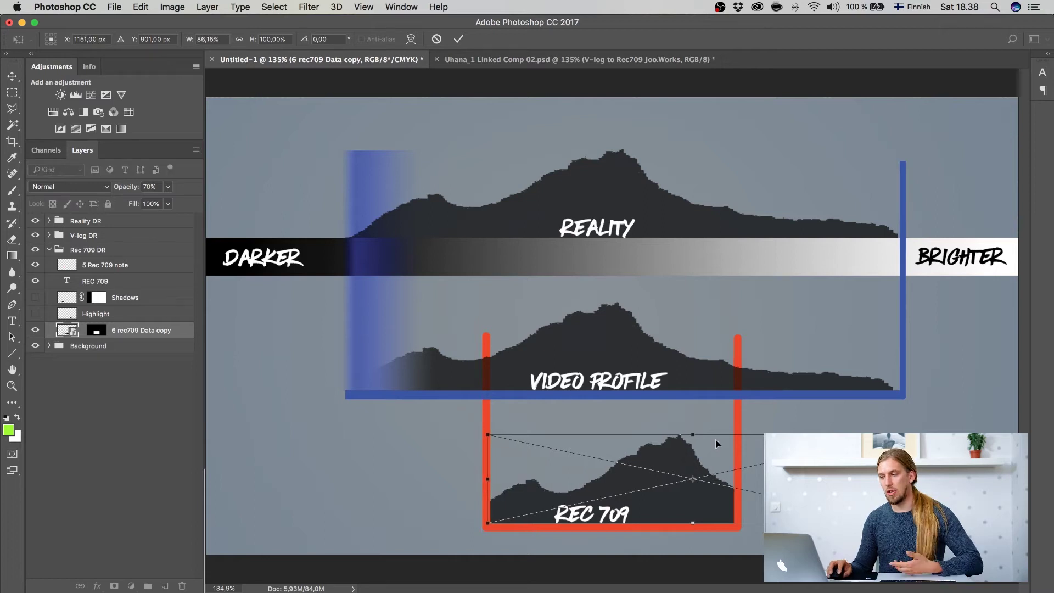
left_click_drag(898, 479, 732, 483)
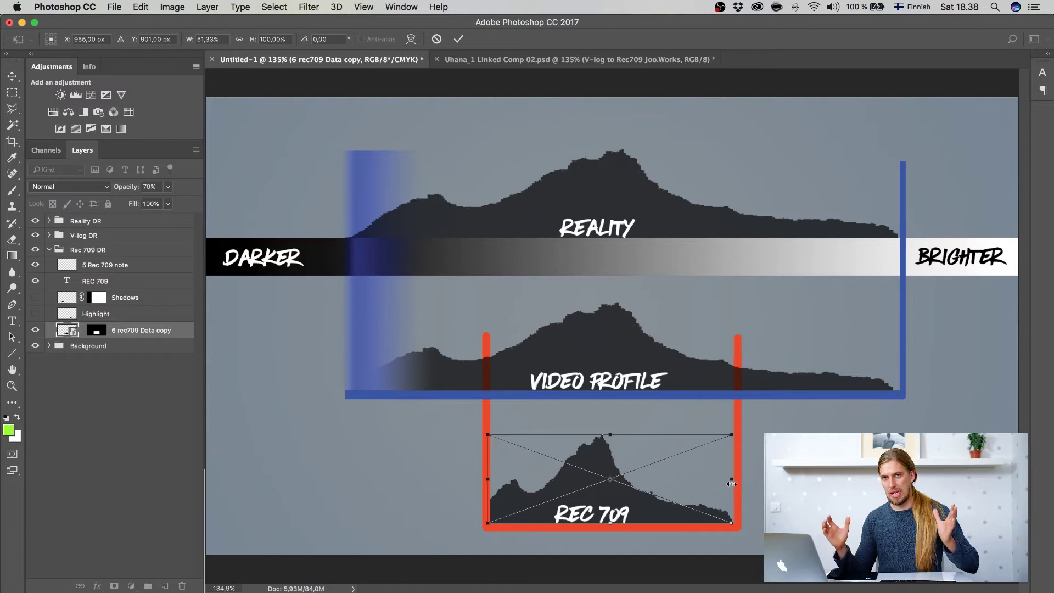
key("Return")
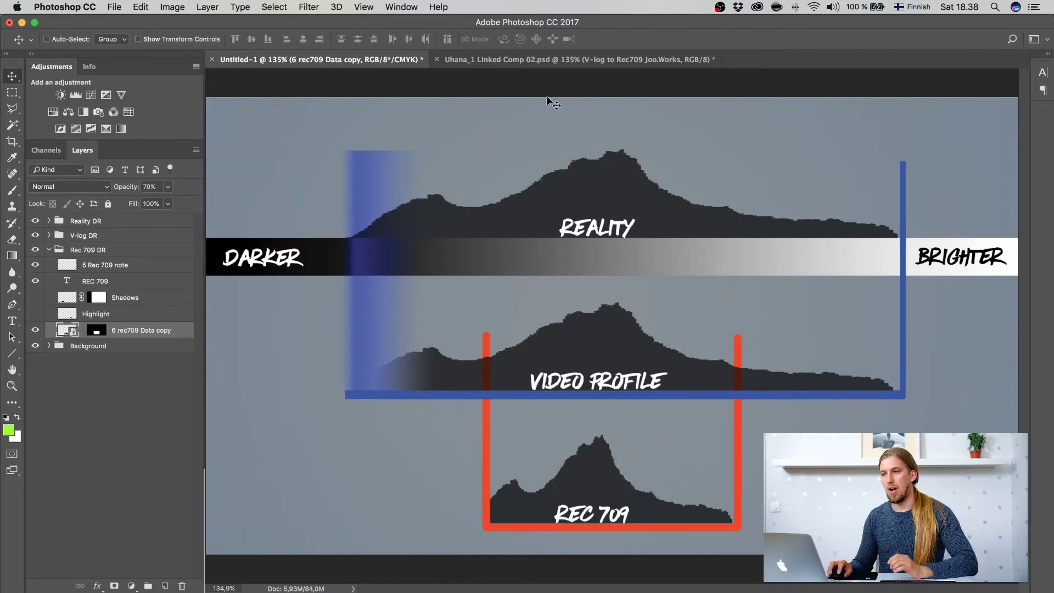
left_click(546, 60)
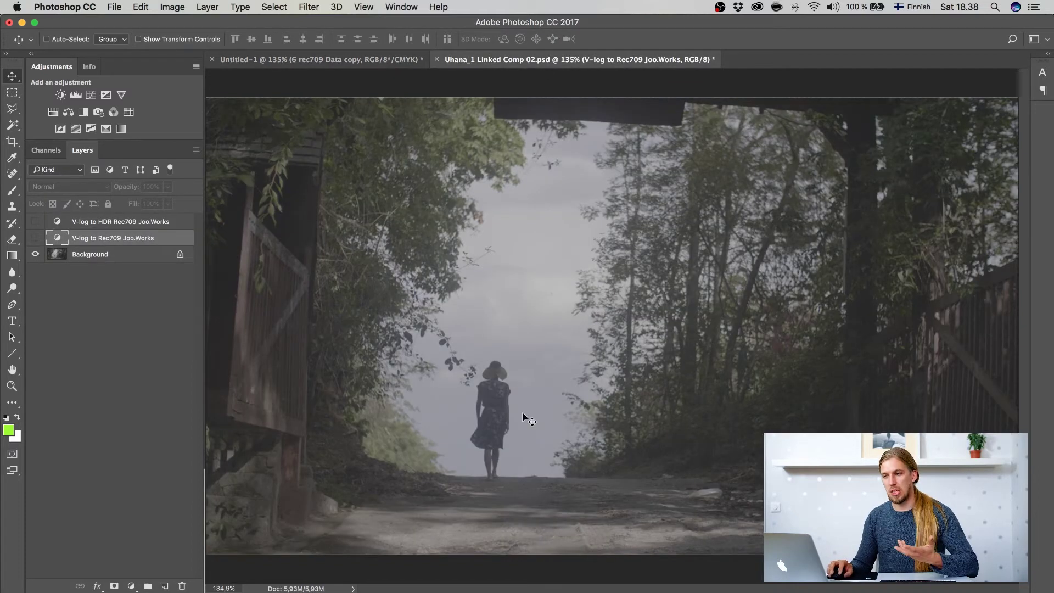
left_click_drag(258, 342, 301, 231)
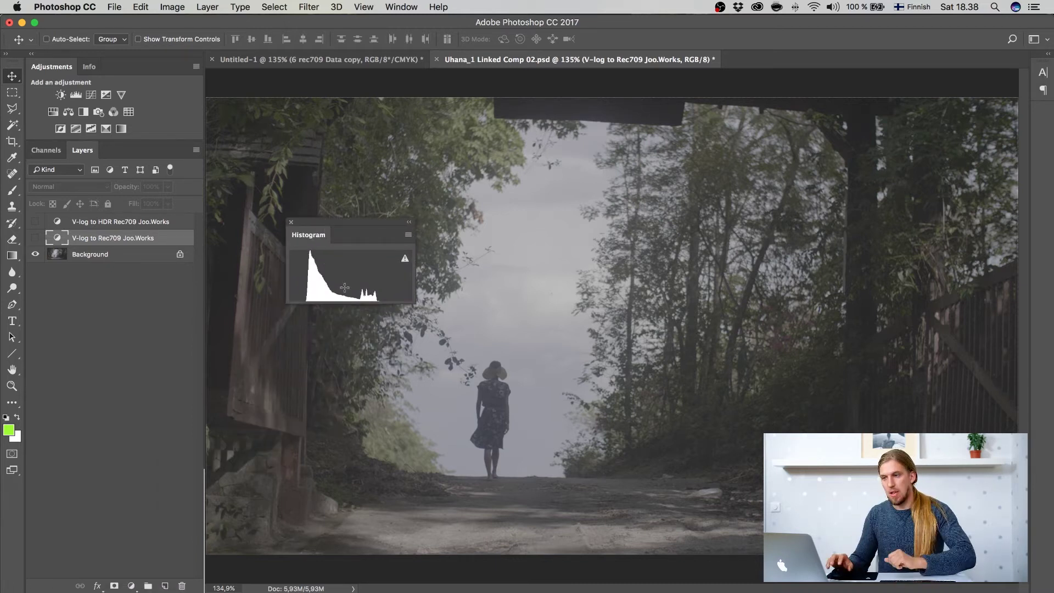
left_click(291, 222)
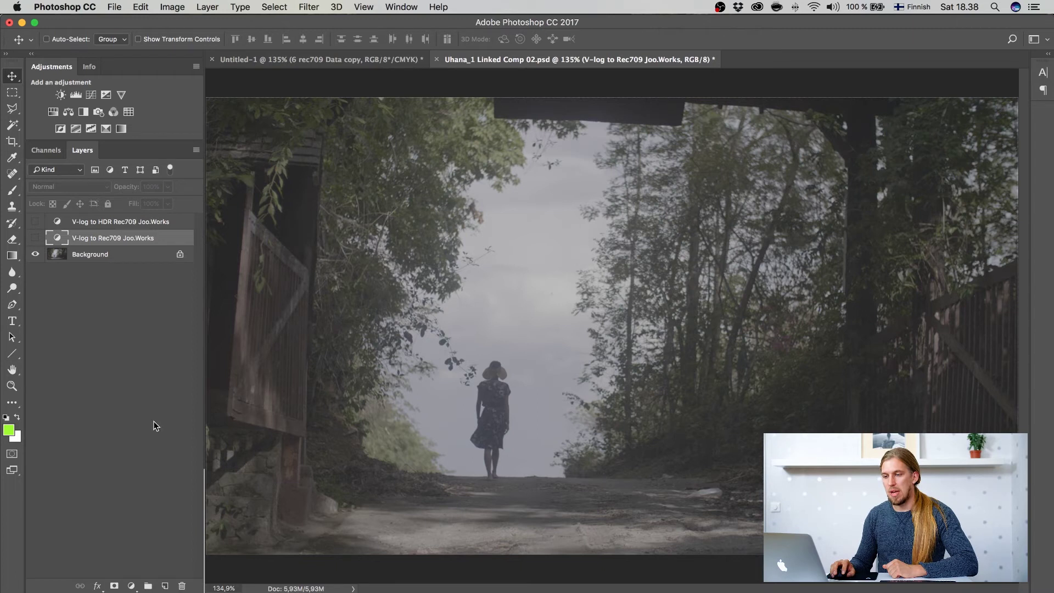
left_click(280, 60)
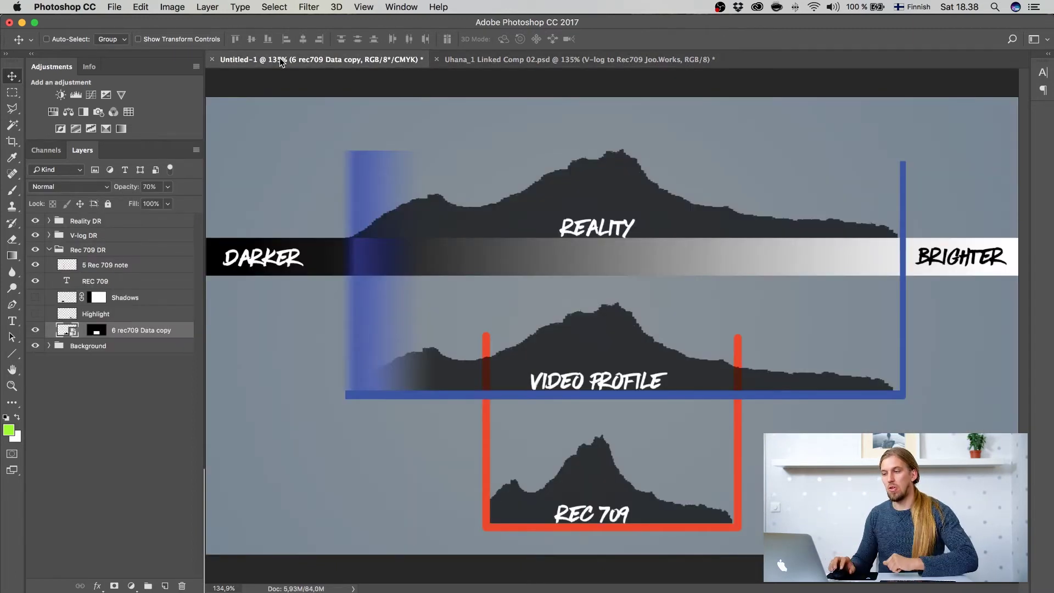
Show the Shadows layer and nudge it right in three Shift+Right steps into the red REC 709 box.
left_click(88, 331, "shift")
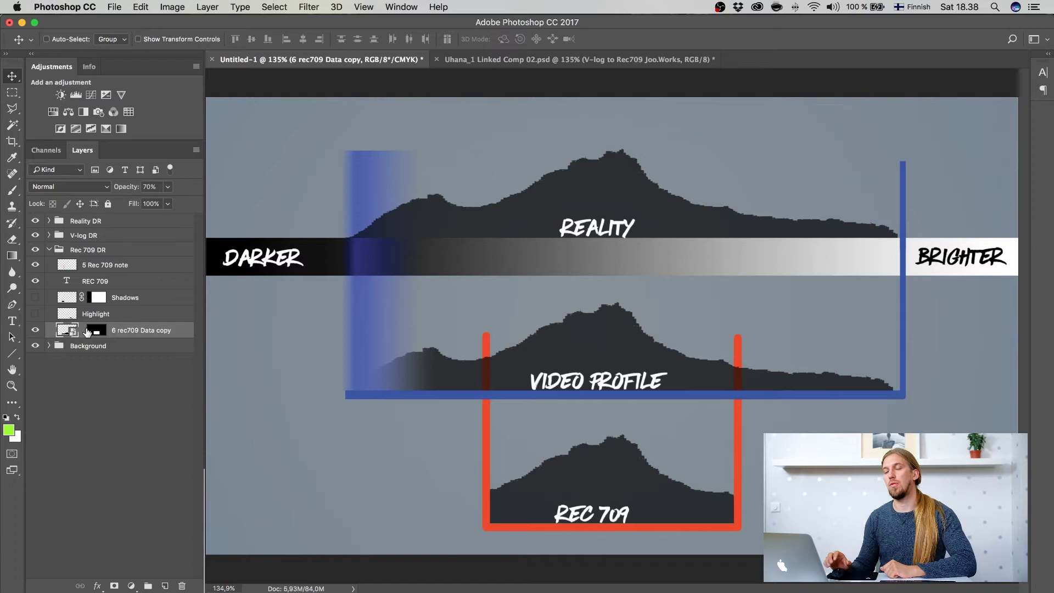
left_click(66, 299)
left_click(36, 297)
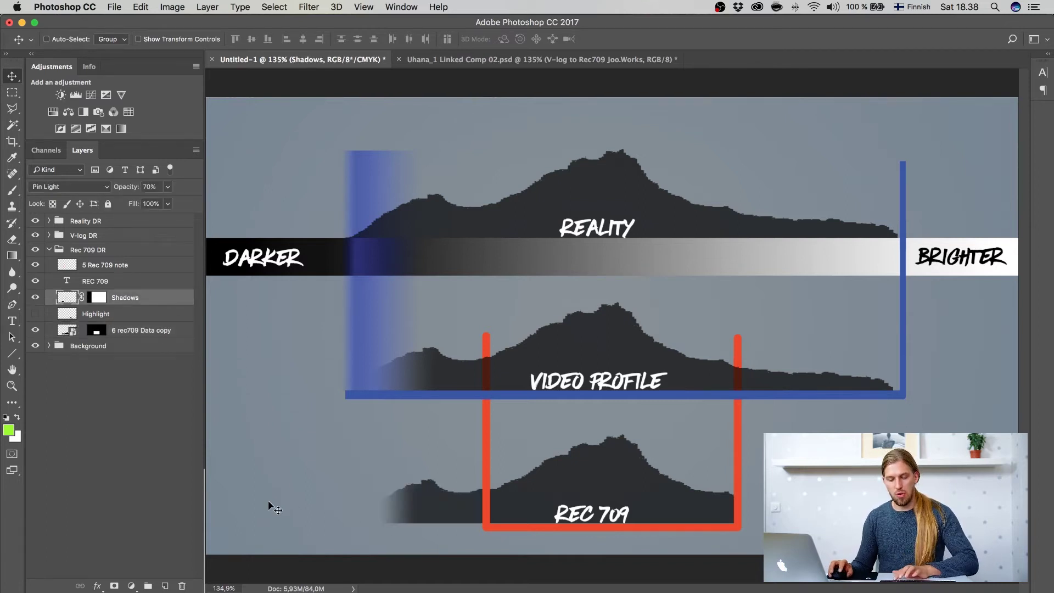
key("shift+Right")
key("shift+Right")
key("shift+Right")
key("shift+Right")
key("shift+Right")
key("shift+Right")
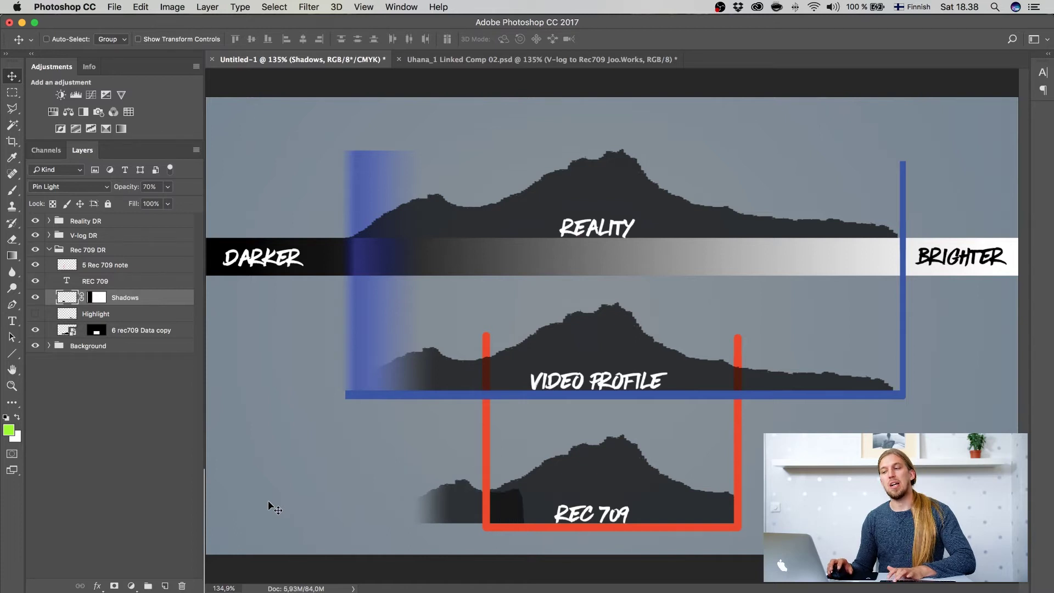
key("shift+Right")
key("shift+Right")
key("shift+Right")
key("shift+Right")
key("shift+Right")
key("shift+Right")
key("shift+Right")
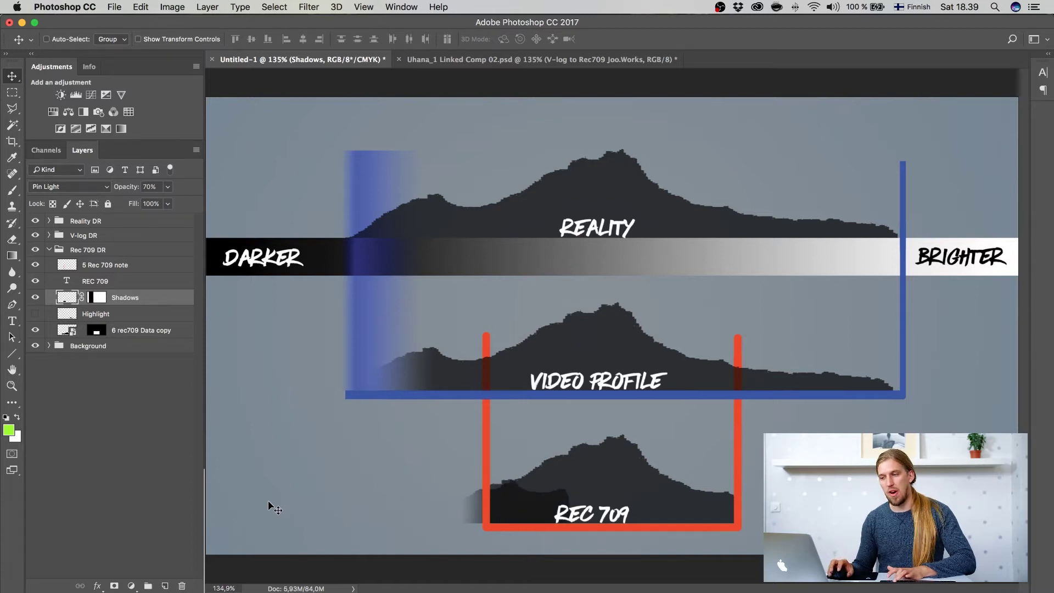
key("shift+Right")
key("shift+Right")
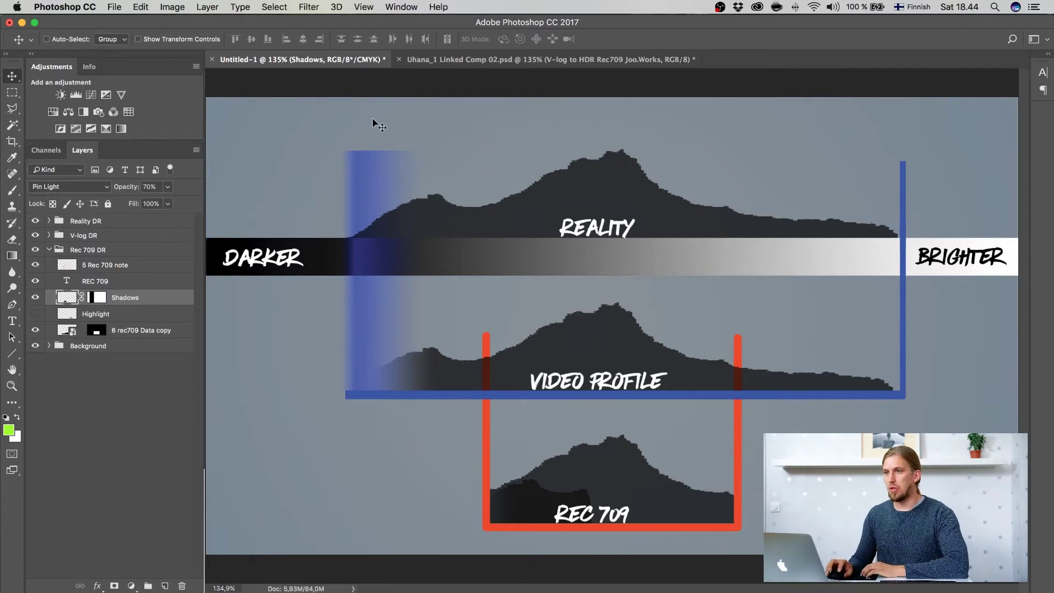
On the forest path photo, compare the V-log to Rec709 and V-log to HDR Rec709 LUT looks.
left_click(456, 59)
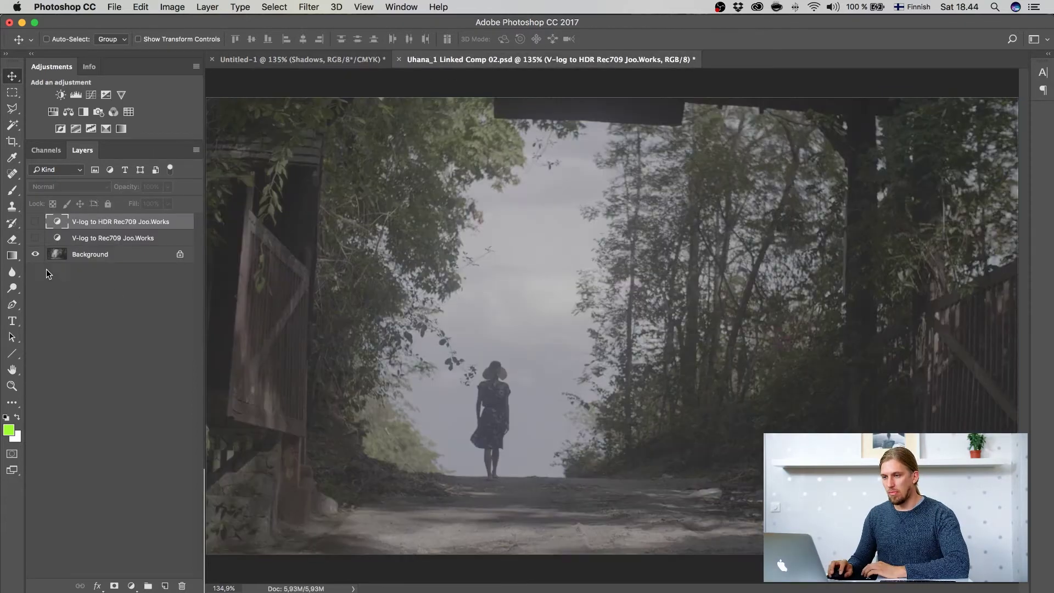
left_click(35, 238)
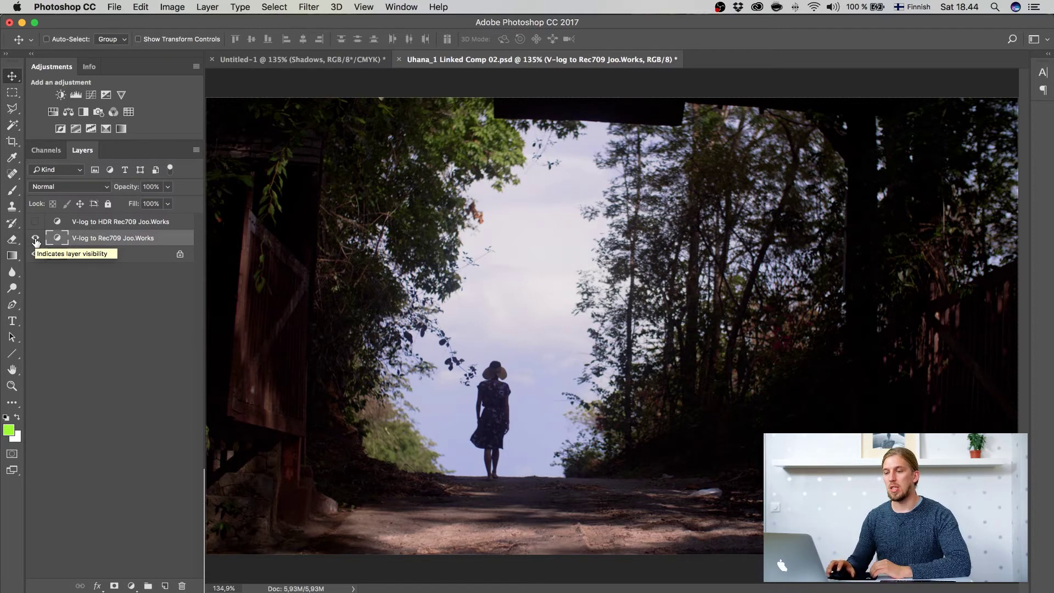
left_click(35, 238)
left_click(103, 223)
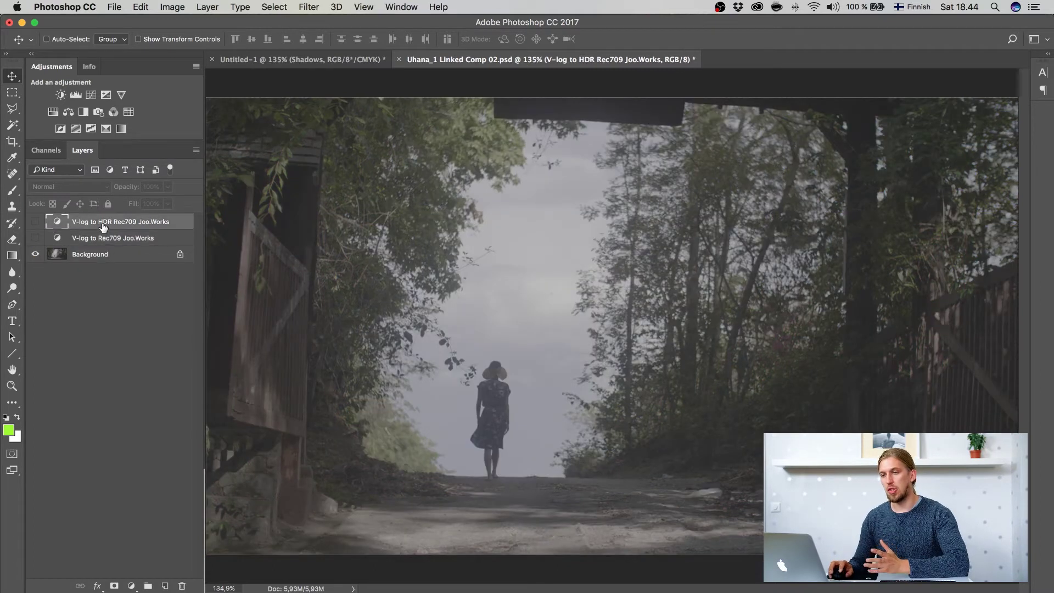
left_click(36, 222)
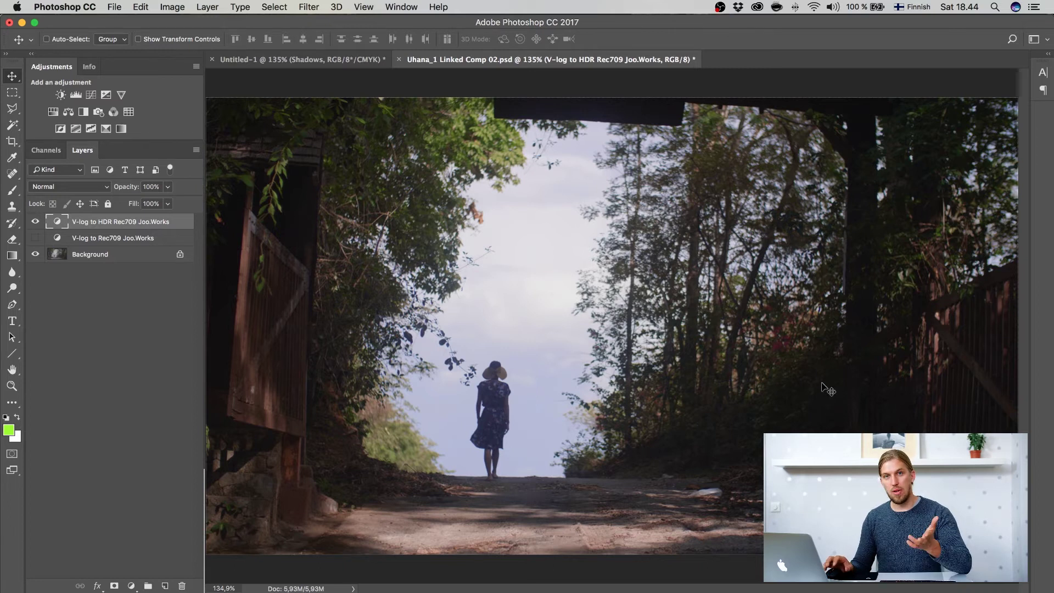
left_click(97, 241)
left_click(35, 221)
Restore the V-log to Rec709 look, then select the PANA0293.MP4 footage layer and scrub its opening seconds.
left_click(35, 238)
left_click(91, 253)
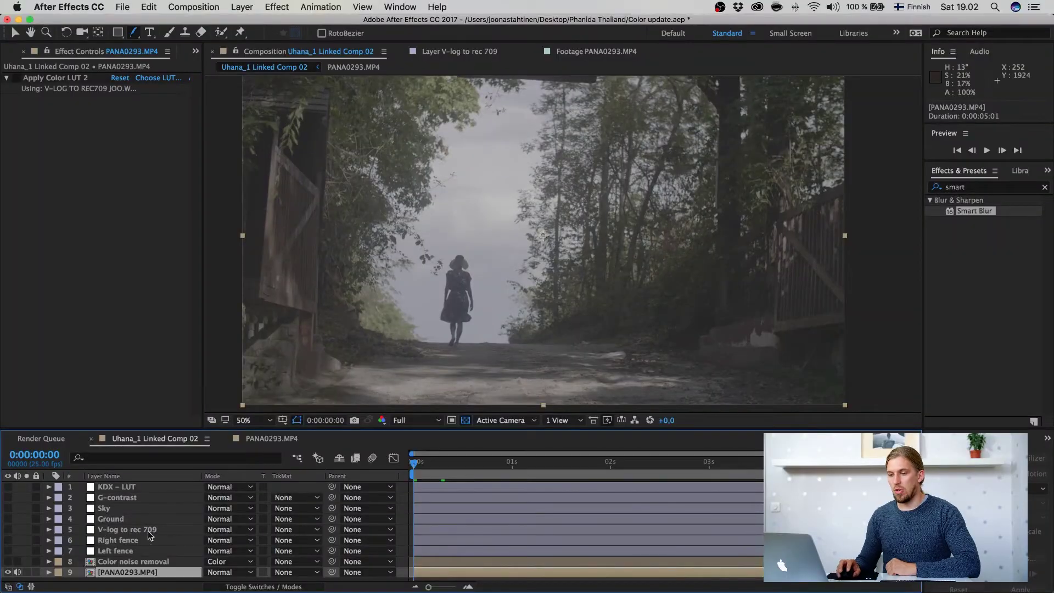
left_click(126, 486, "shift")
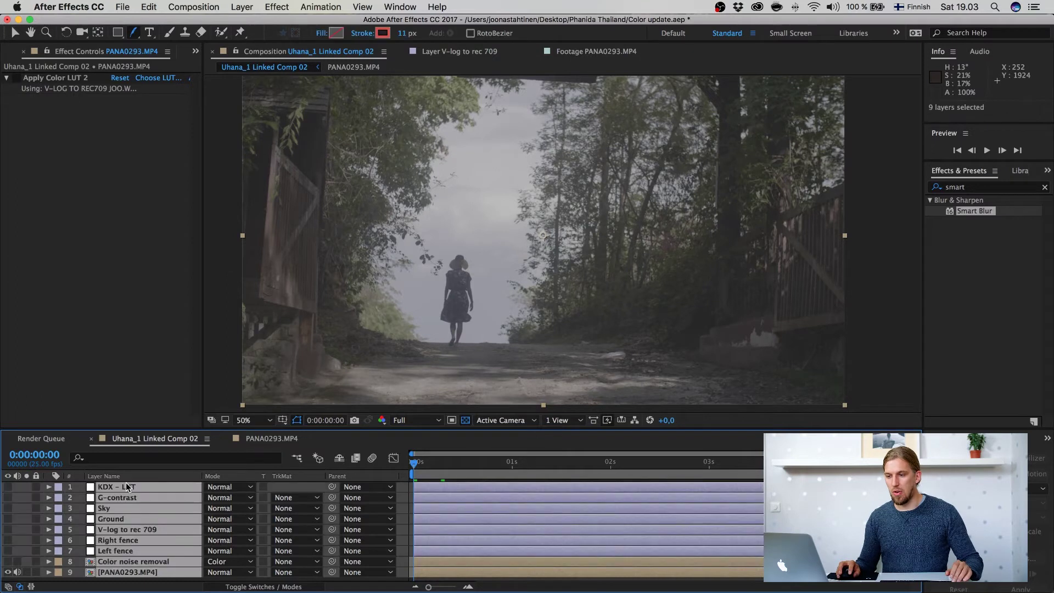
key("super+shift+a")
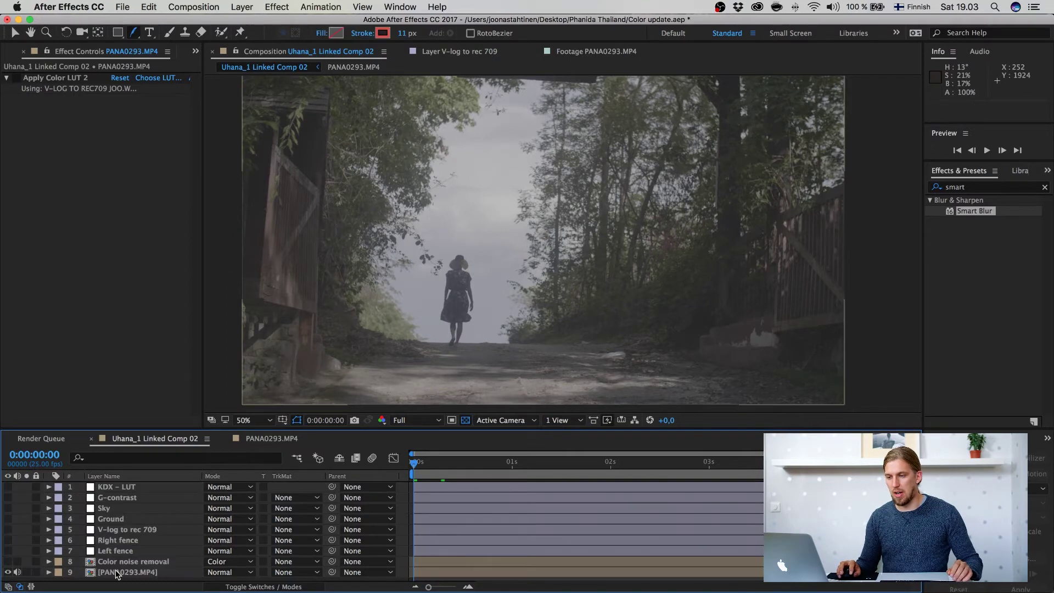
left_click(494, 572)
mouse_move(430, 464)
left_mouse_down()
mouse_move(697, 464)
mouse_move(410, 465)
left_mouse_up()
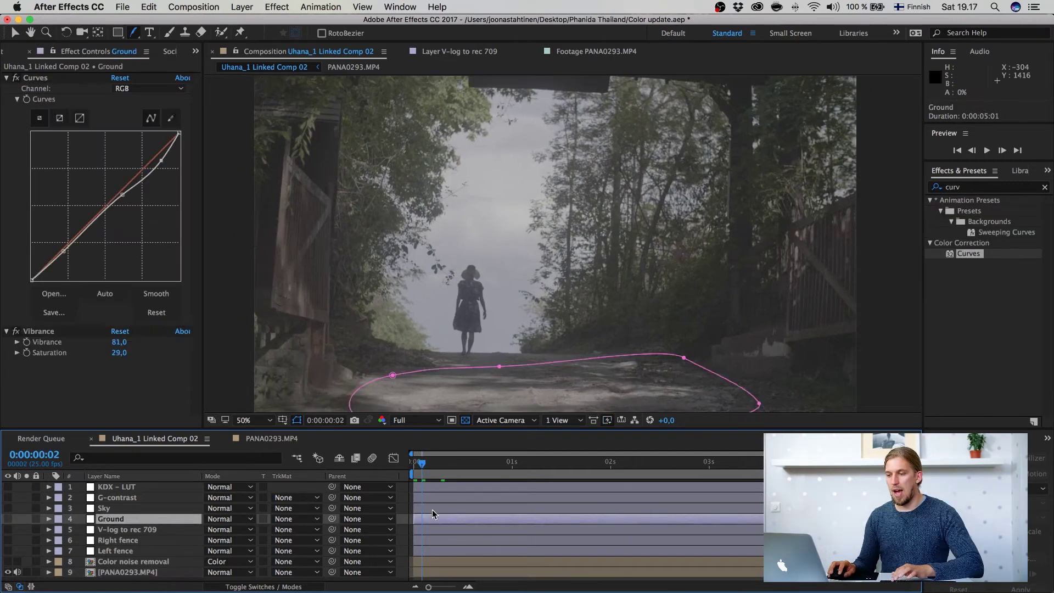
Review the Sky, G-contrast, KDX – LUT, fence, Ground and V-log to rec 709 layers' settings and masks.
left_click(433, 508)
left_click(432, 497)
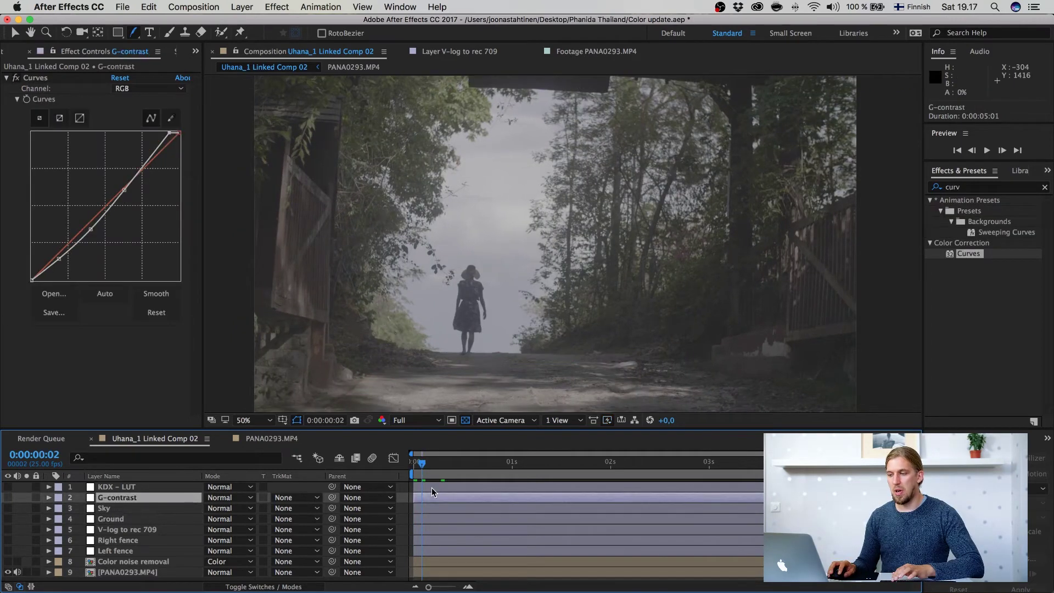
left_click(432, 488)
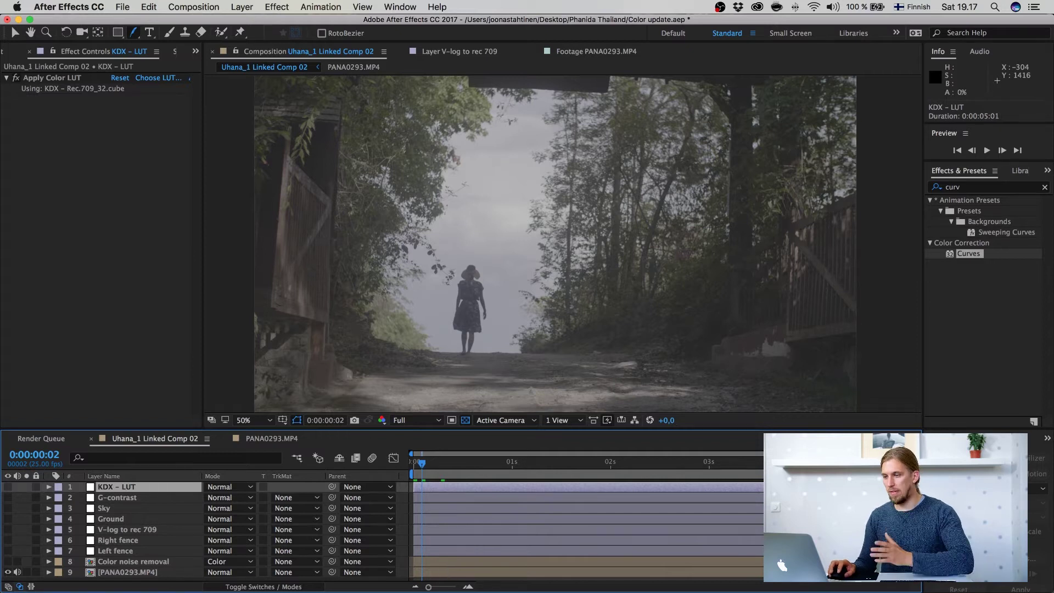
left_click(440, 552)
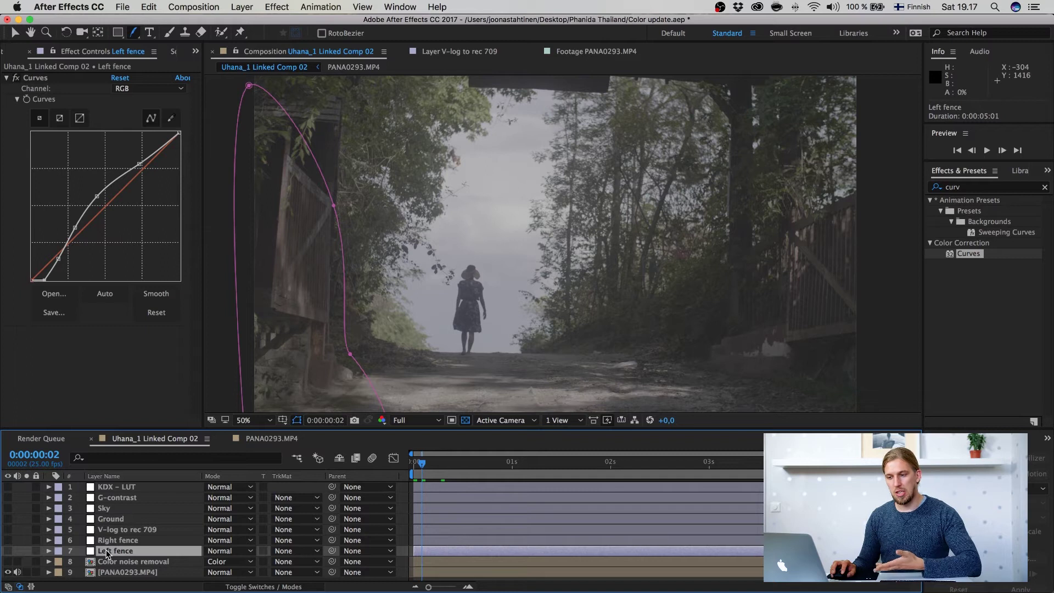
left_click(467, 540)
left_click(470, 532)
left_click(468, 520)
left_click(466, 510)
left_click(451, 548)
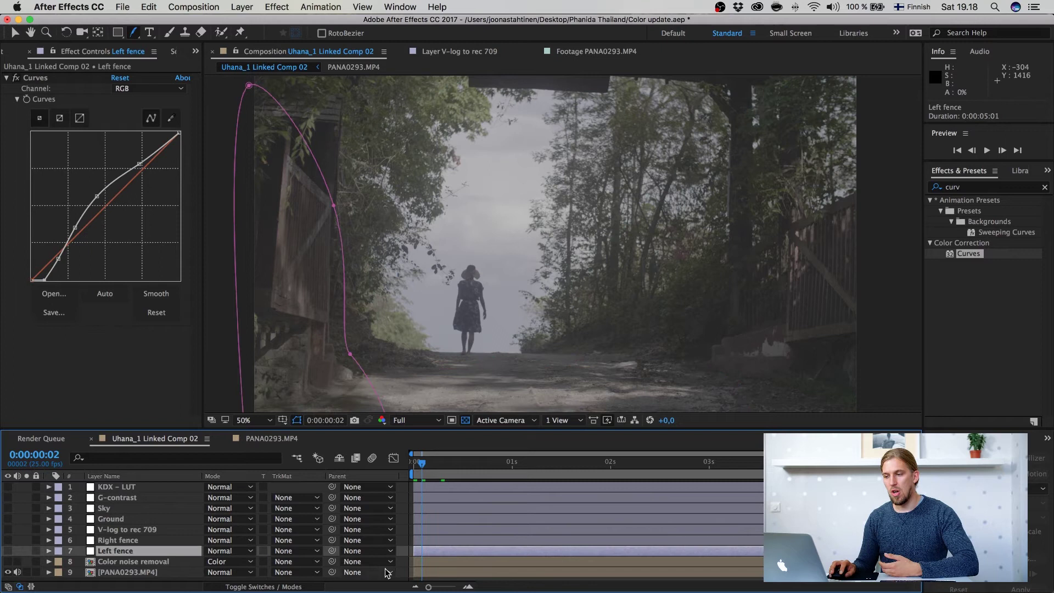
left_click(118, 530)
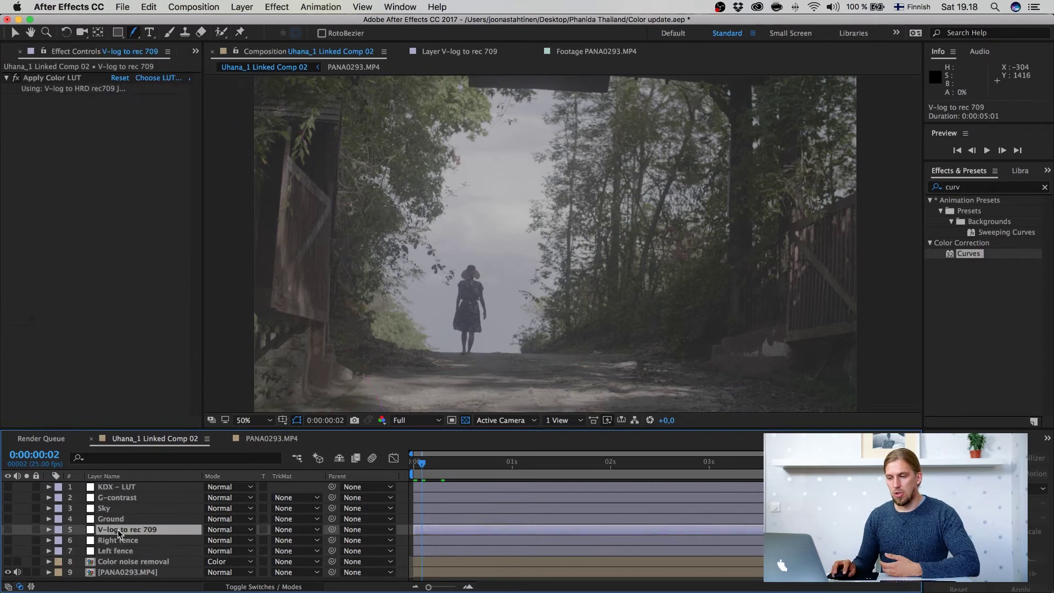
Turn on the V-log to rec 709 layer and both Left fence and Right fence layers.
left_click(7, 529)
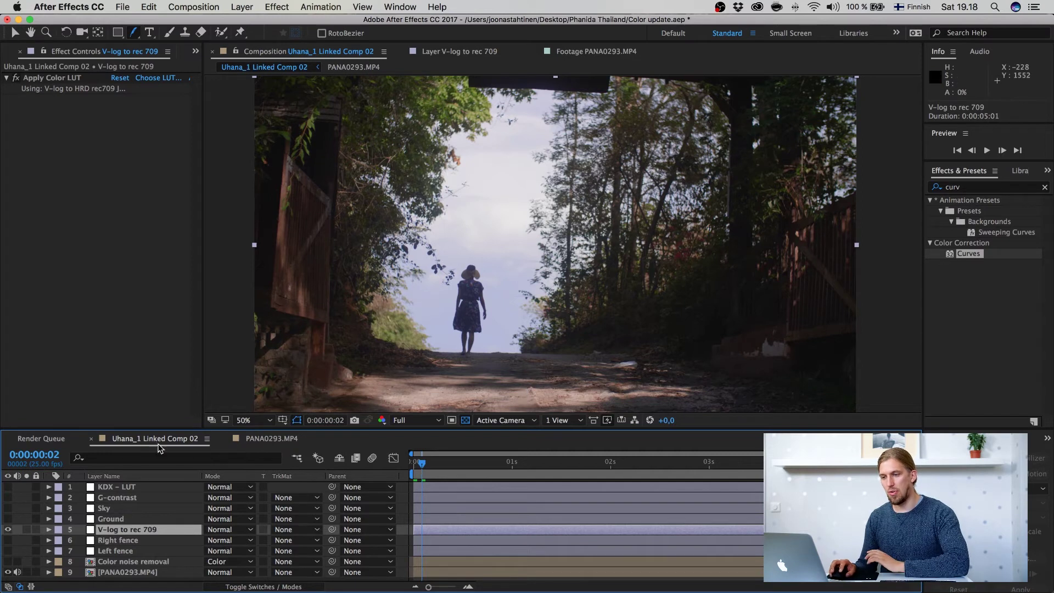
left_click(109, 553)
left_click(109, 543)
left_click(109, 552)
left_click_drag(10, 552, 8, 540)
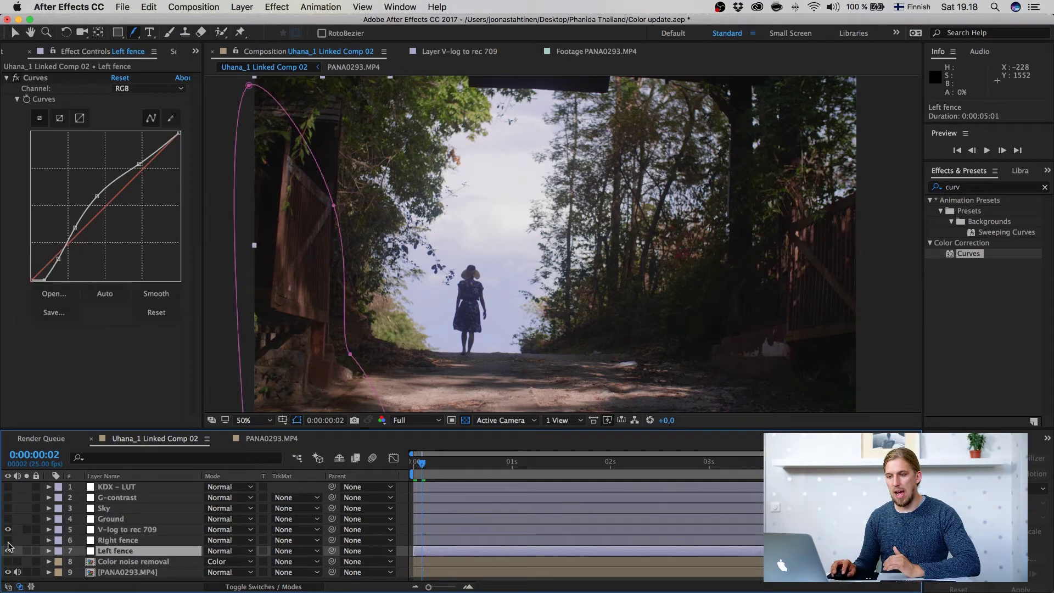
Examine the fence curves and left fence mask, the LUT settings, and toggle both fence layers' visibility.
left_click(133, 543)
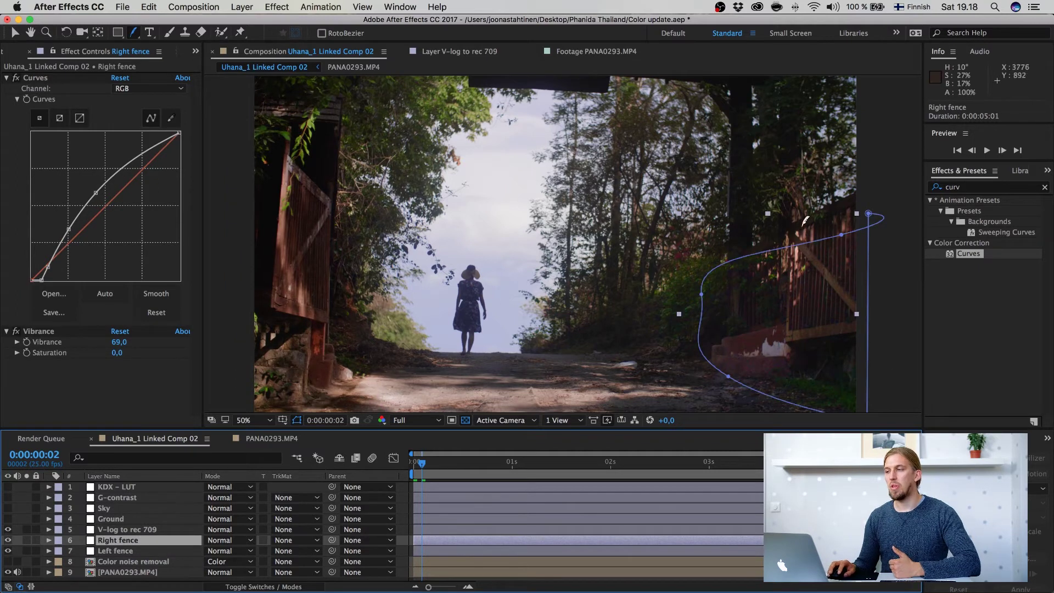
left_click(118, 551)
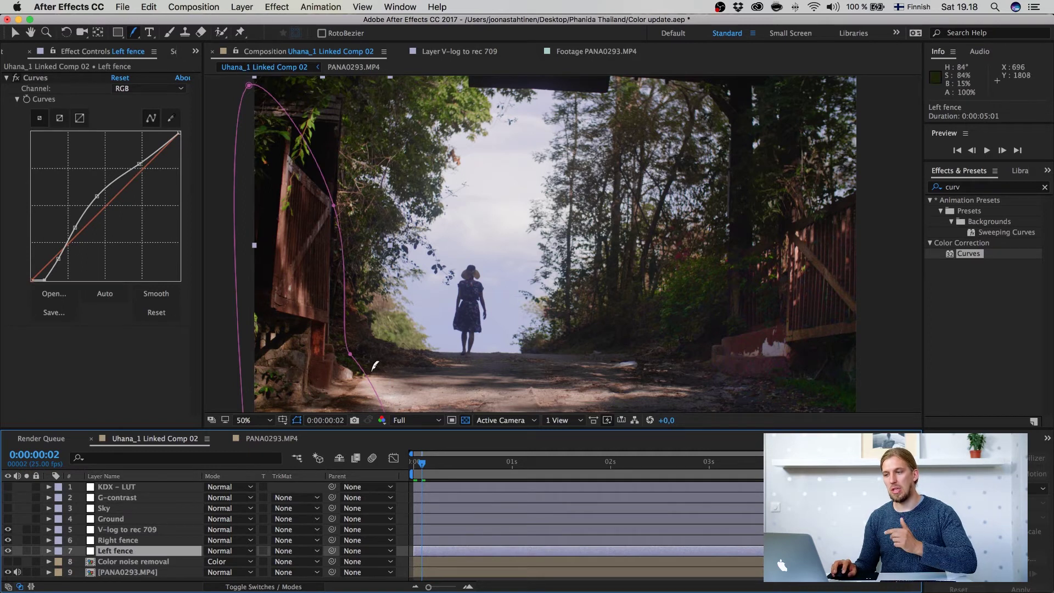
left_click(334, 205)
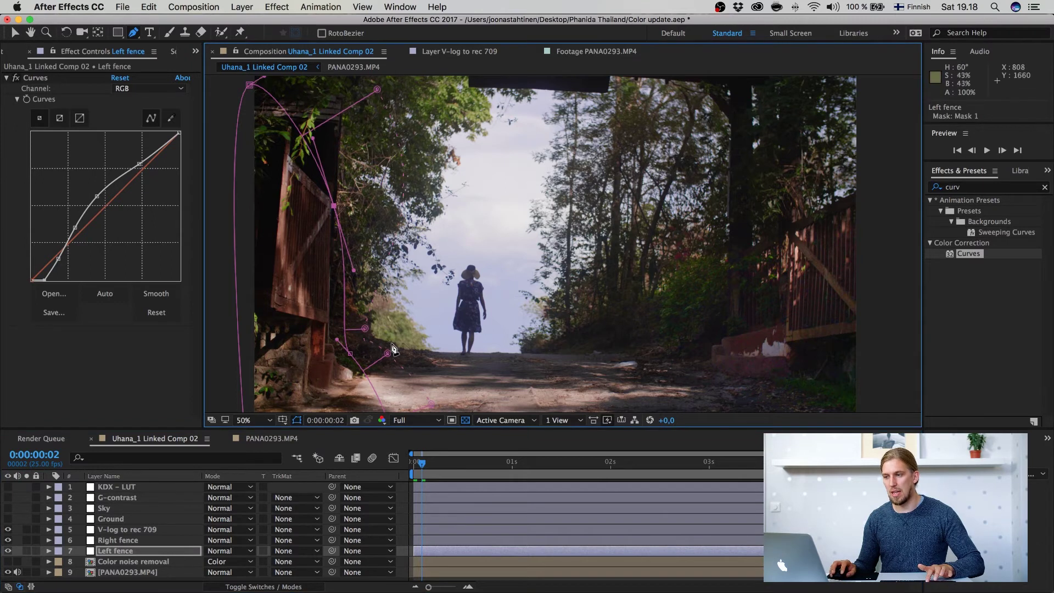
left_click(113, 540)
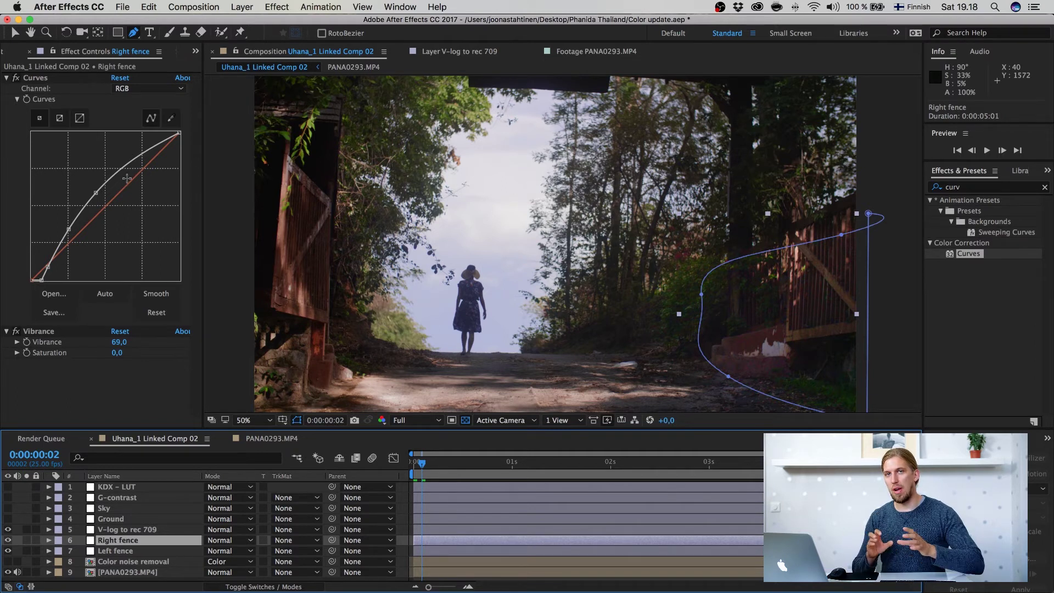
left_click(112, 528)
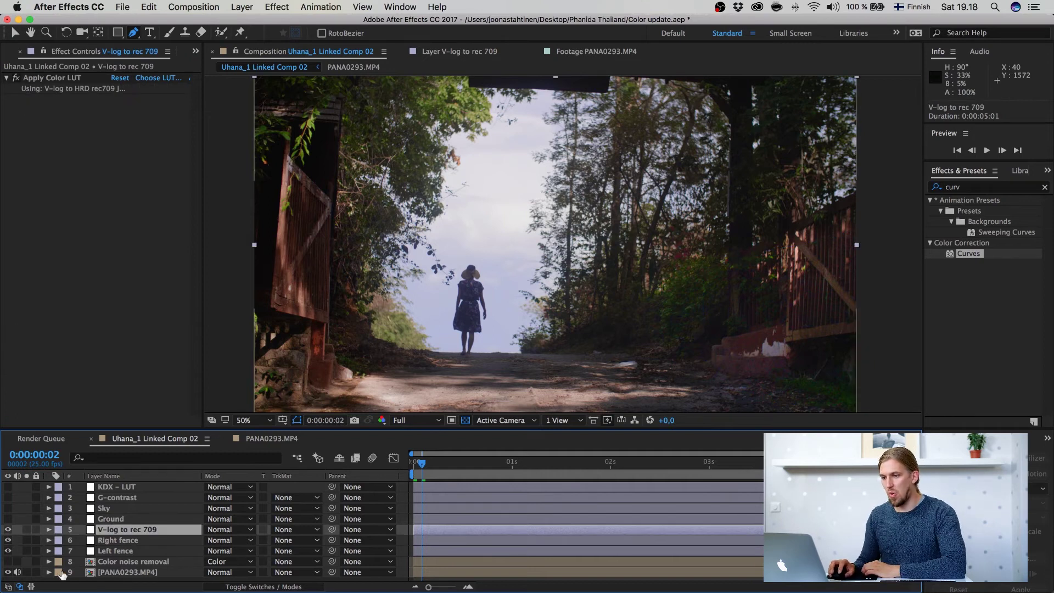
mouse_move(8, 540)
left_mouse_down()
mouse_move(7, 550)
mouse_move(8, 540)
left_mouse_up()
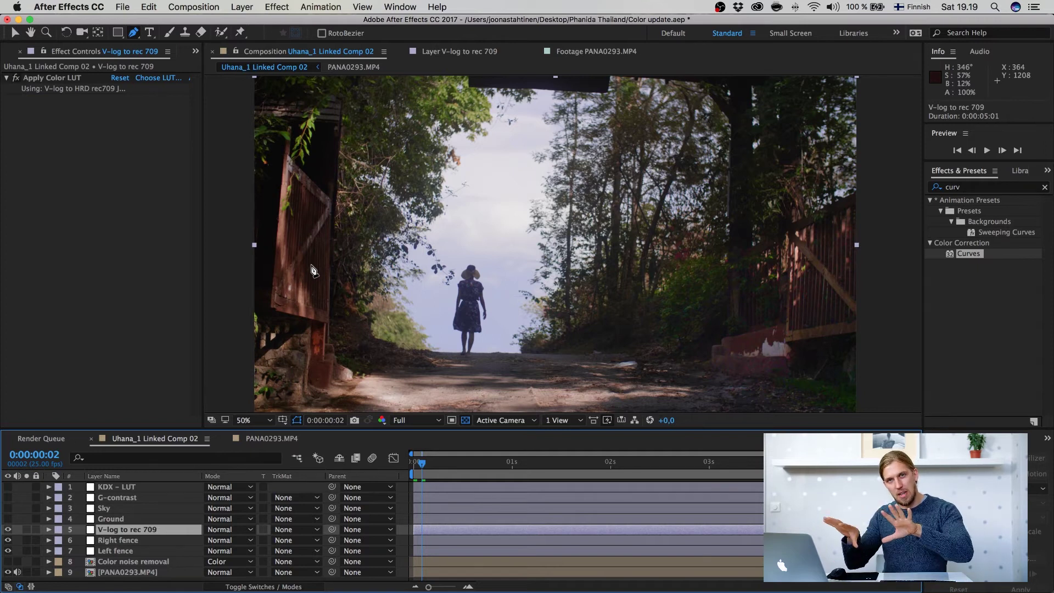
Switch on the Ground, Sky, G-contrast and KDX – LUT layers one by one, reviewing each curve.
left_click(108, 519)
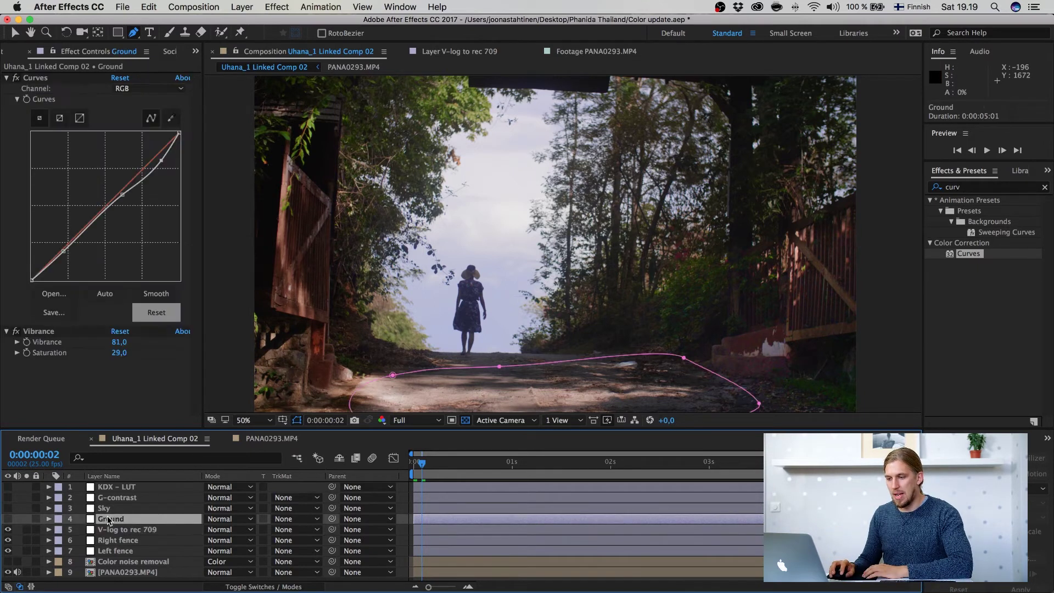
left_click(8, 519)
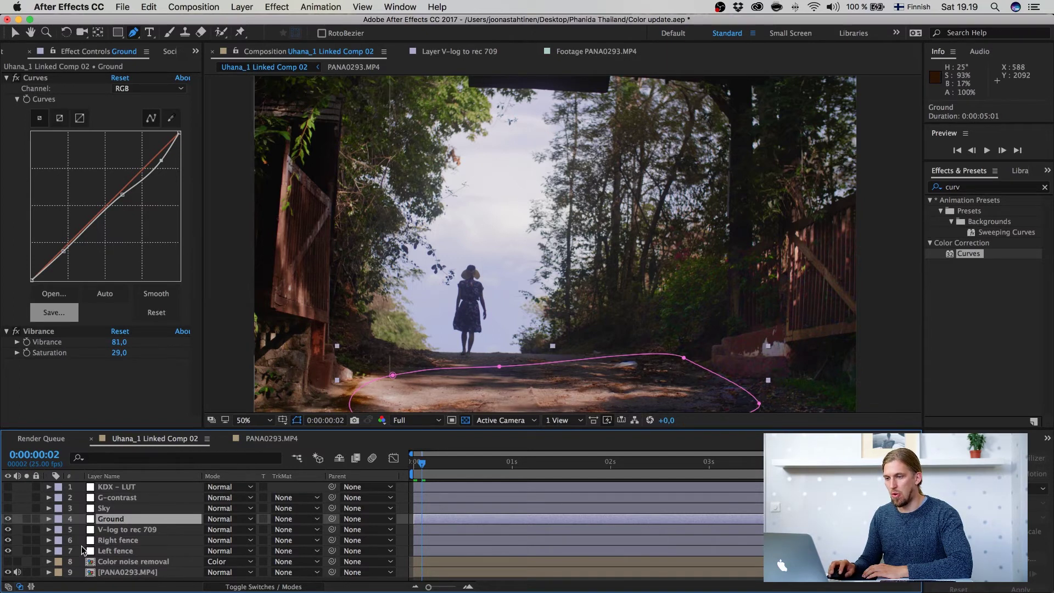
left_click(101, 508)
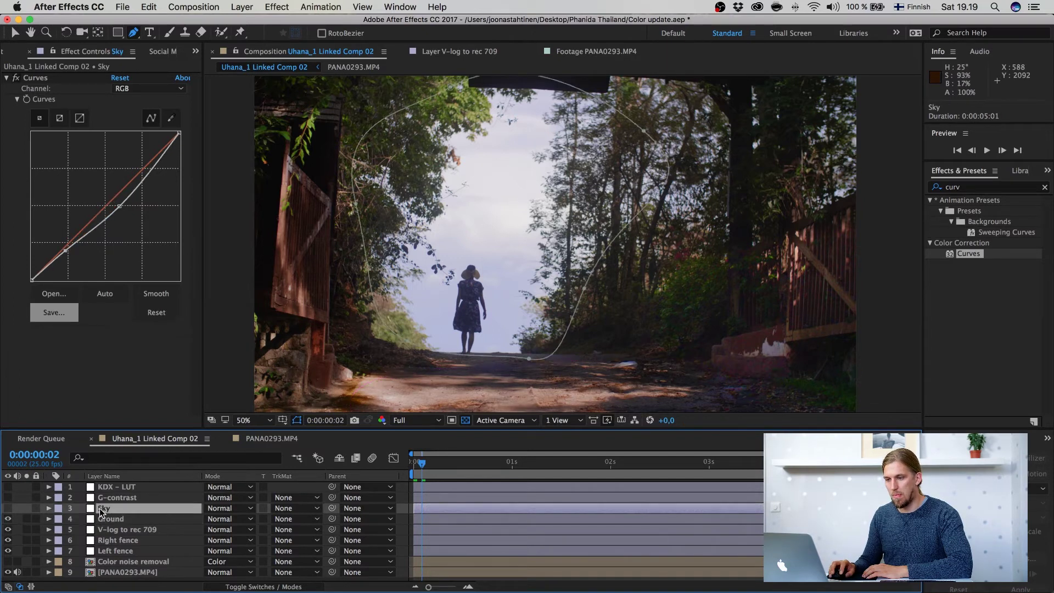
left_click(8, 507)
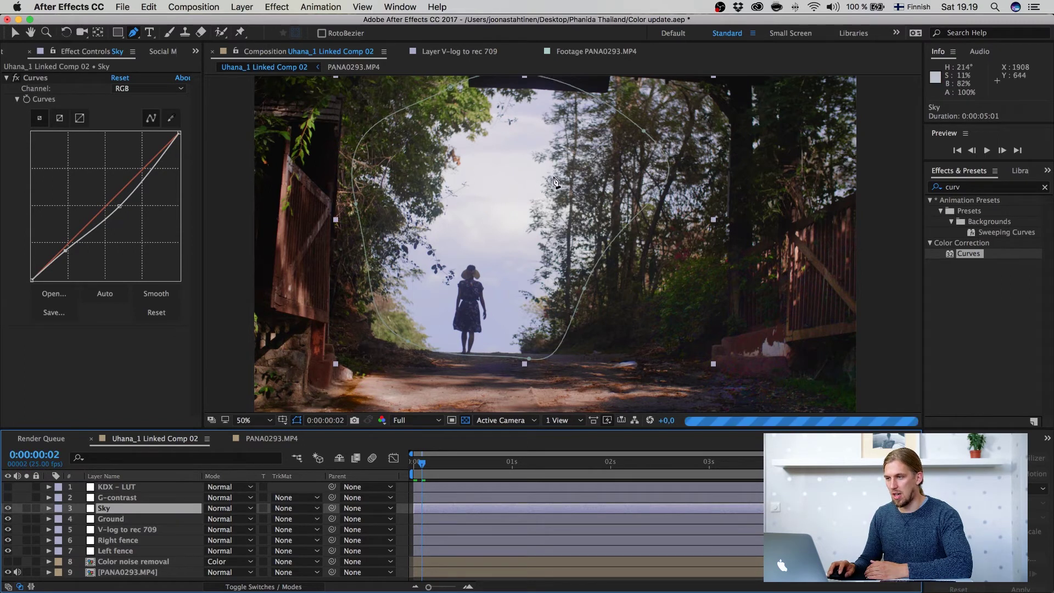
left_click(131, 498)
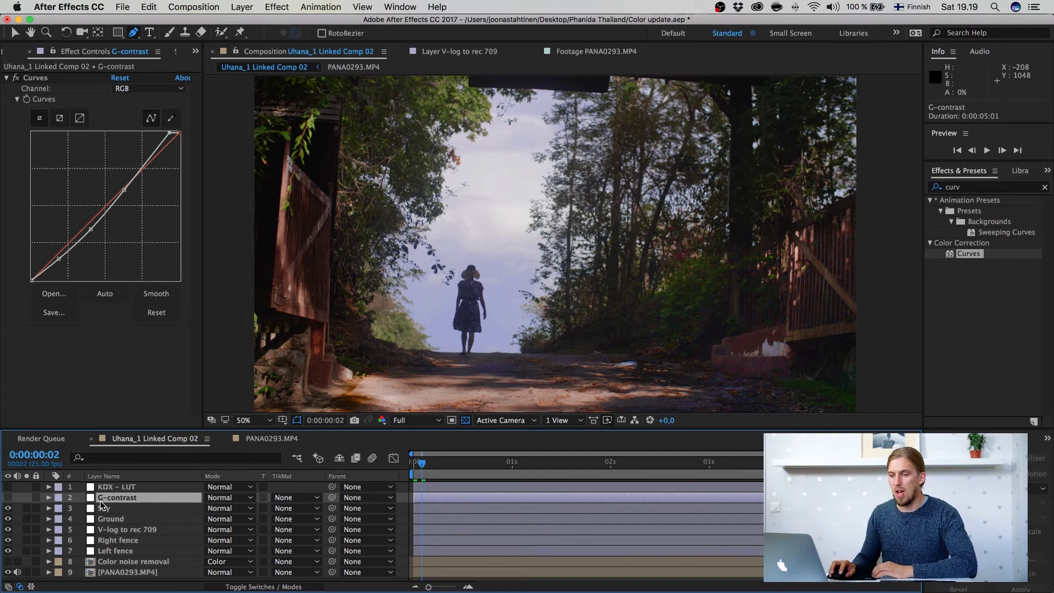
left_click(7, 498)
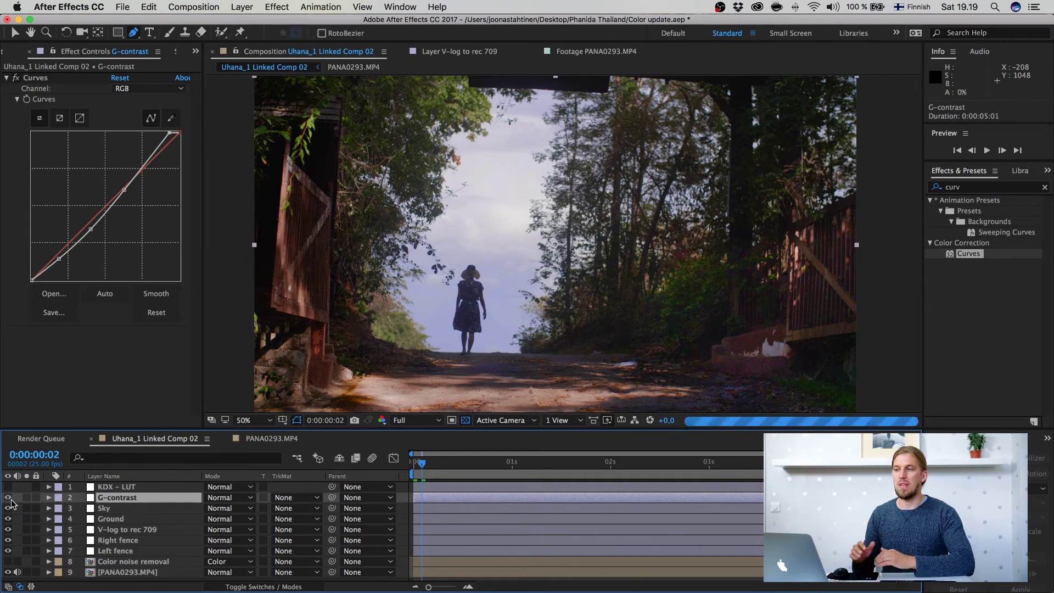
left_click(8, 487)
Select the KDX – LUT layer to view its LUT settings in Effect Controls.
left_click(105, 488)
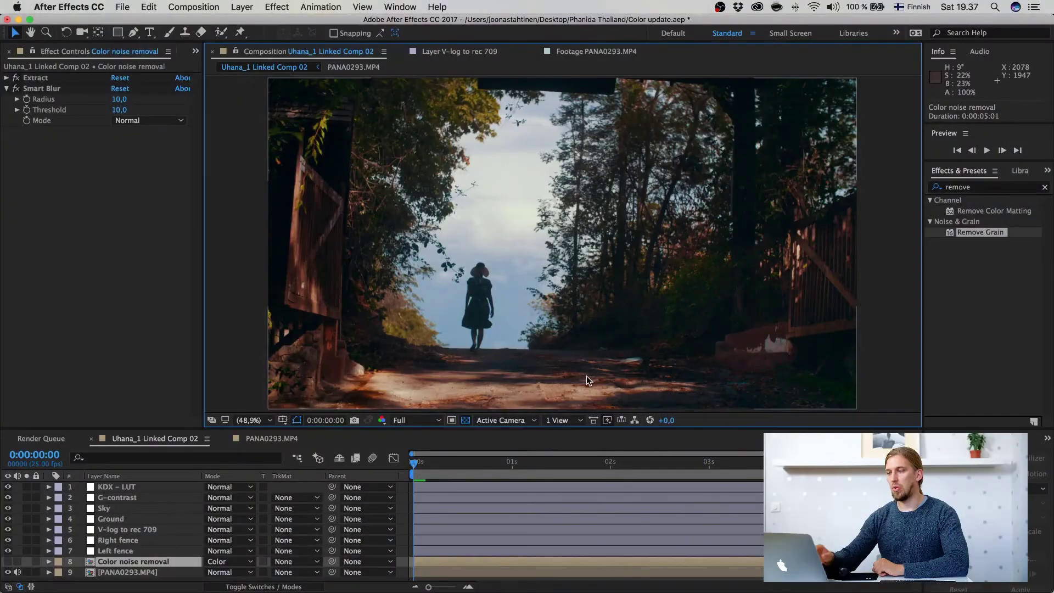
Zoom the viewer to 400% on the right fence to inspect its colour noise.
key("h")
scroll(607, 265, "up", 4)
left_click_drag(732, 289, 509, 244)
scroll(514, 245, "up", 2)
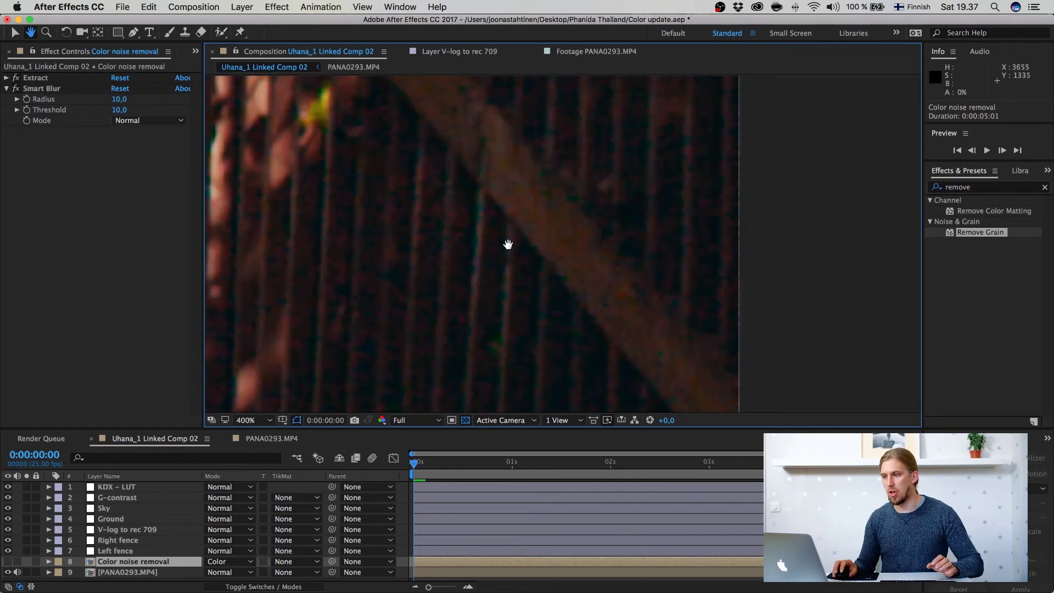
scroll(507, 244, "up", 2)
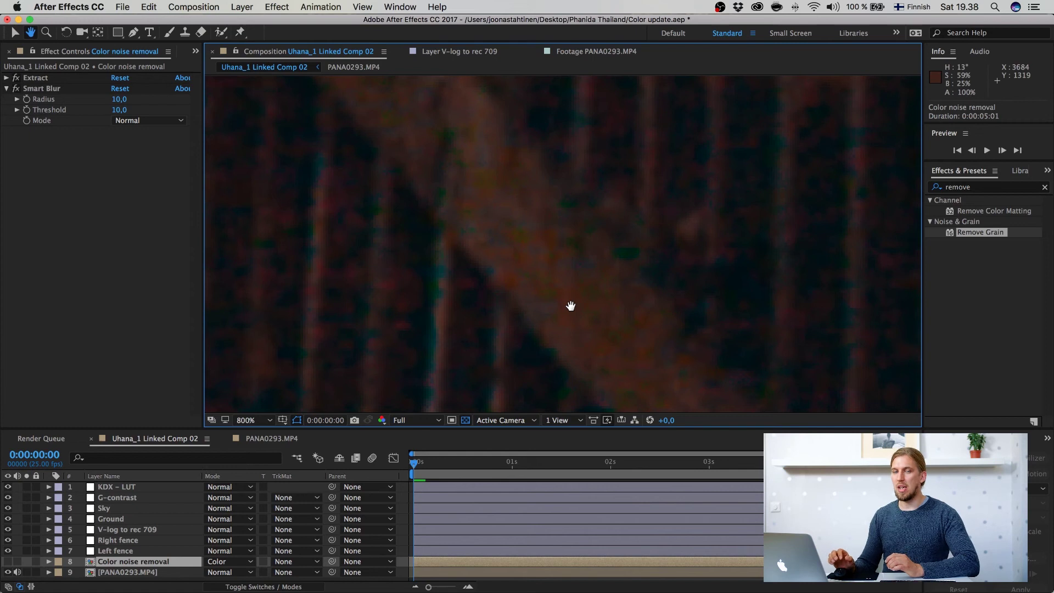
scroll(571, 306, "down", 2)
left_click_drag(560, 252, 644, 247)
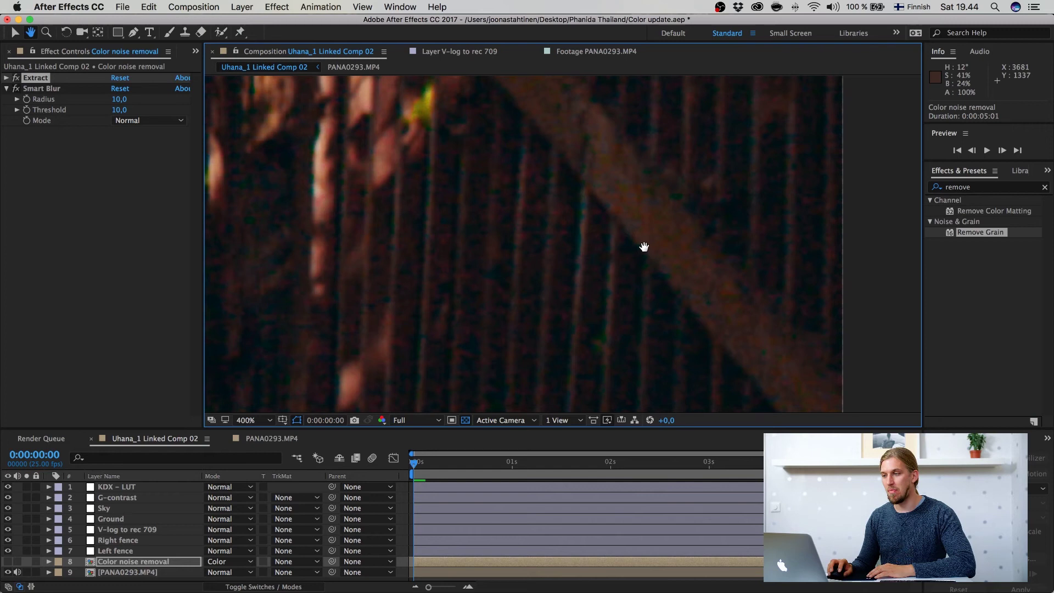
Switch the Color noise removal layer back on and select its Smart Blur effect.
key("v")
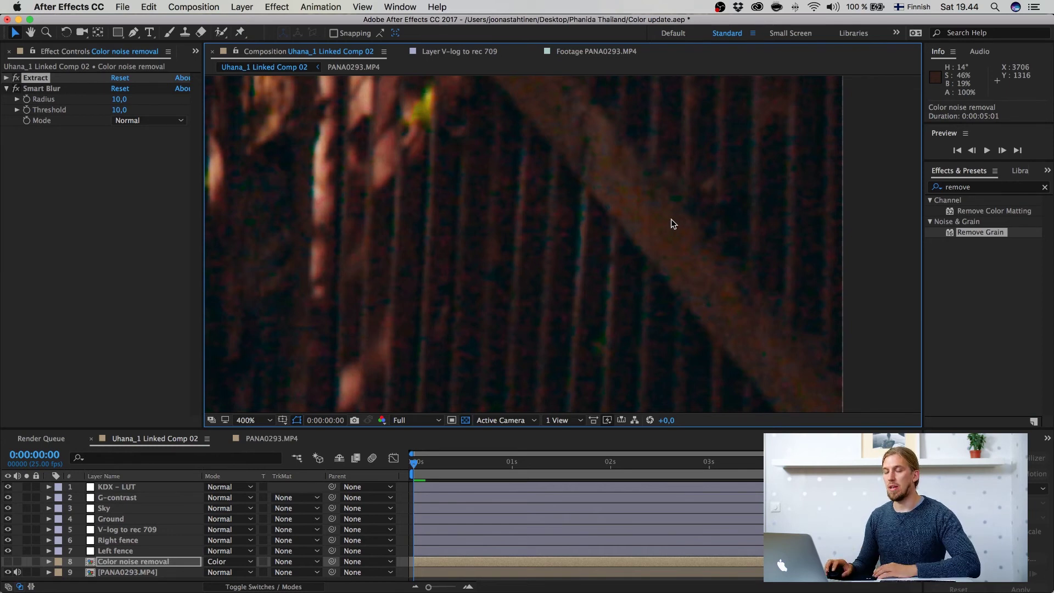
left_click(109, 565)
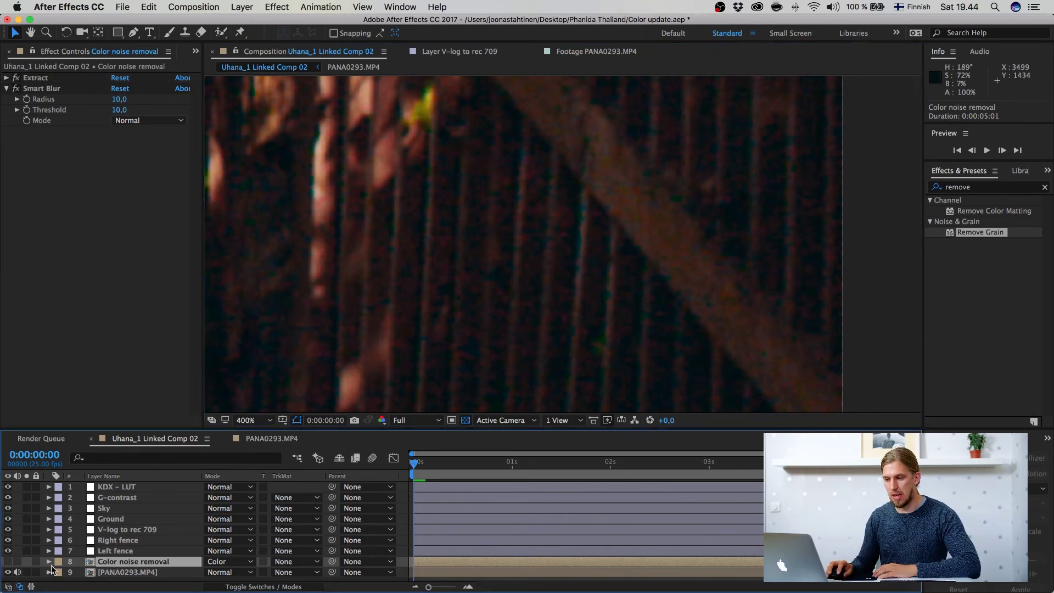
left_click(8, 561)
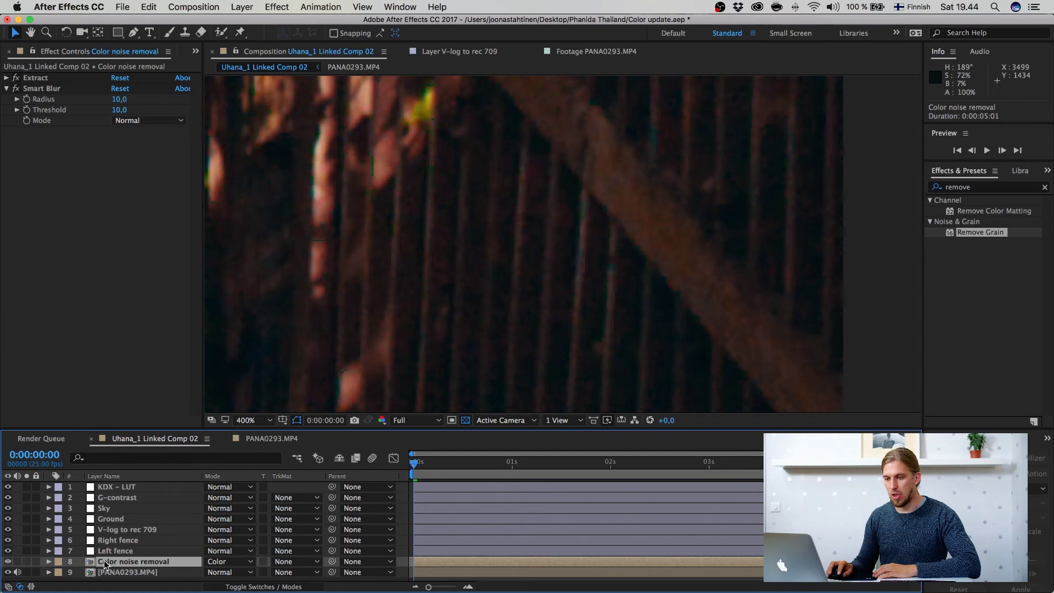
left_click(40, 91)
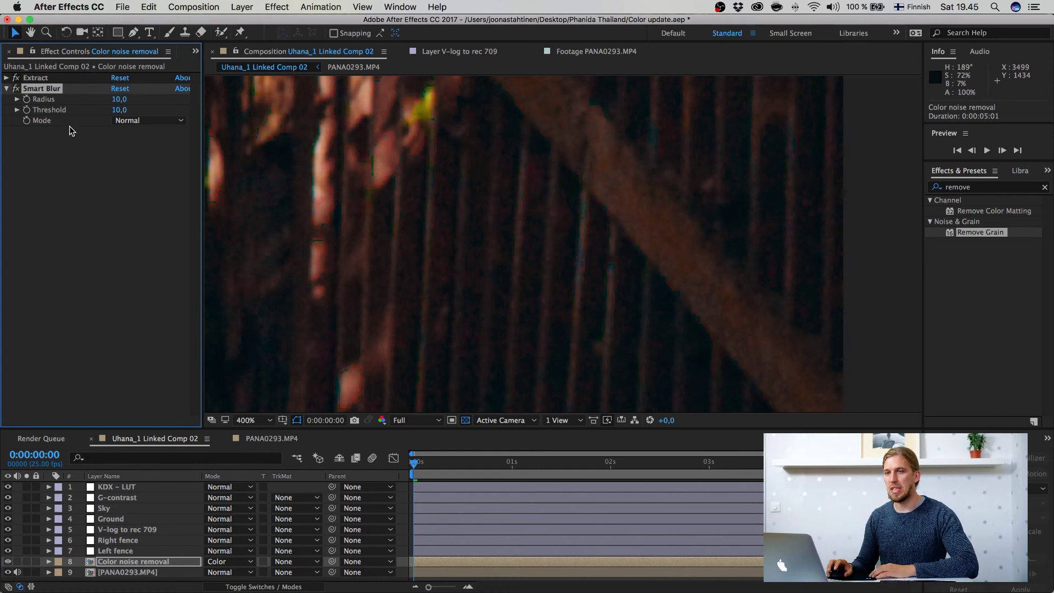
left_click(231, 562)
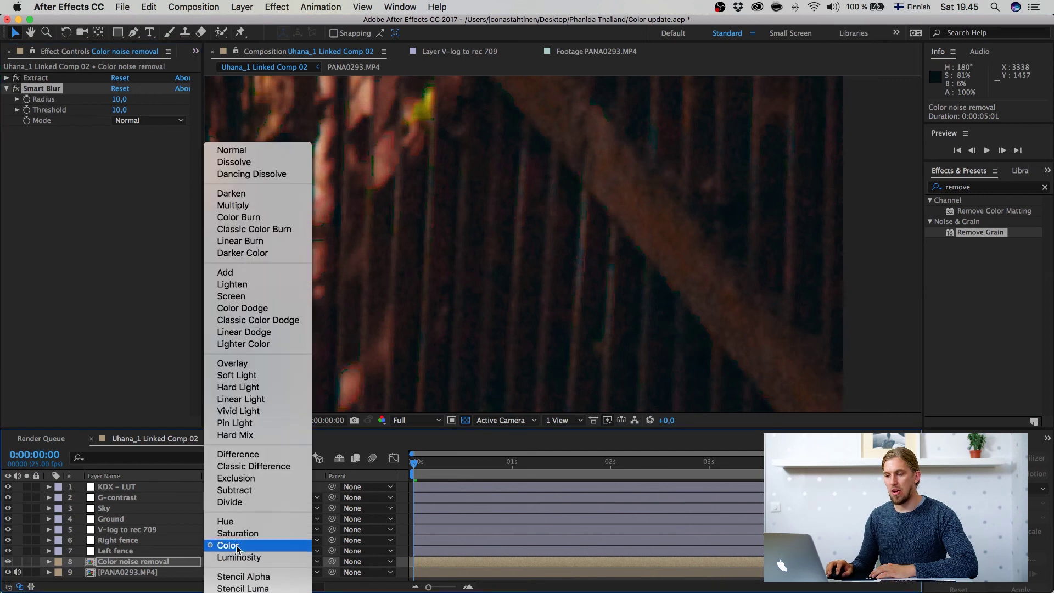
left_click(237, 546)
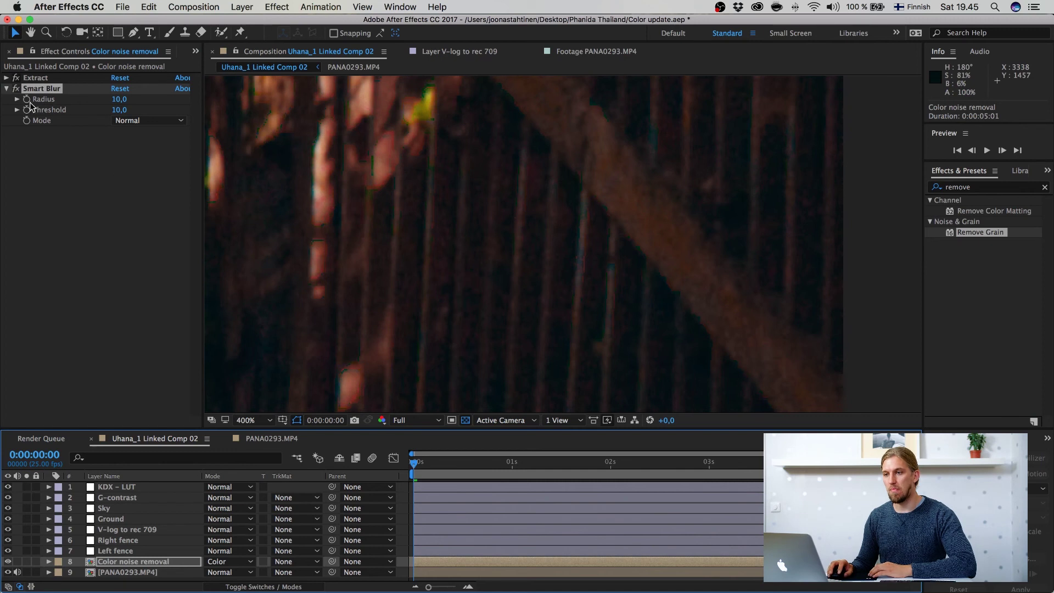
left_click(7, 79)
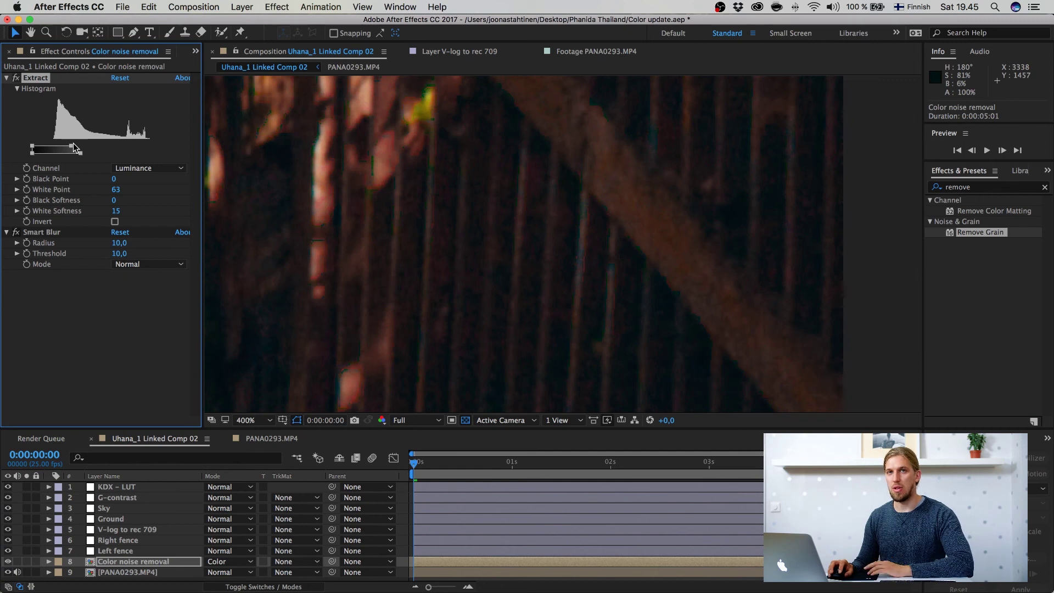
key("super+grave")
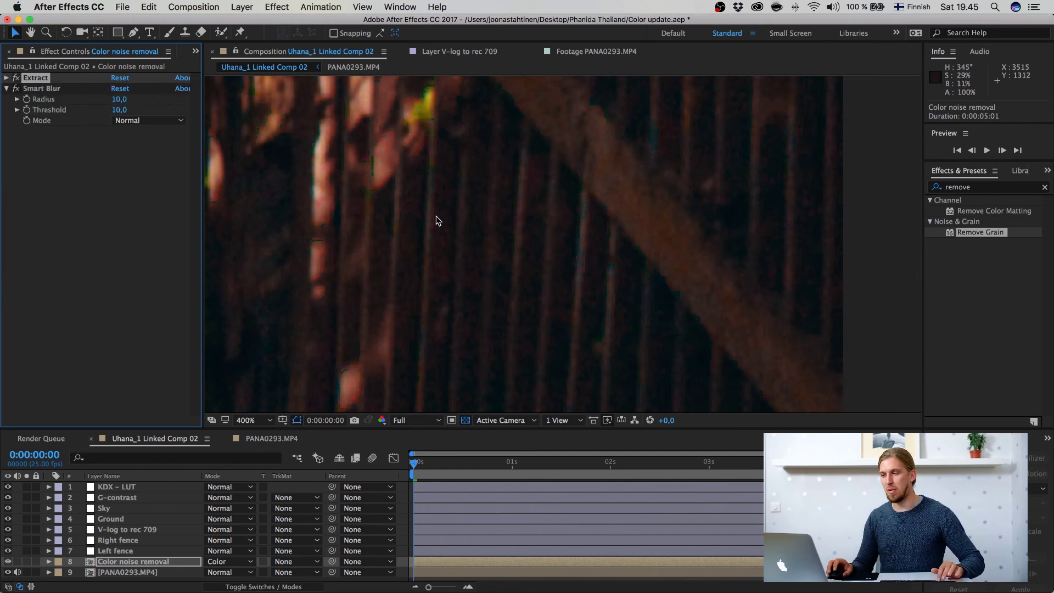
scroll(438, 220, "down", 3)
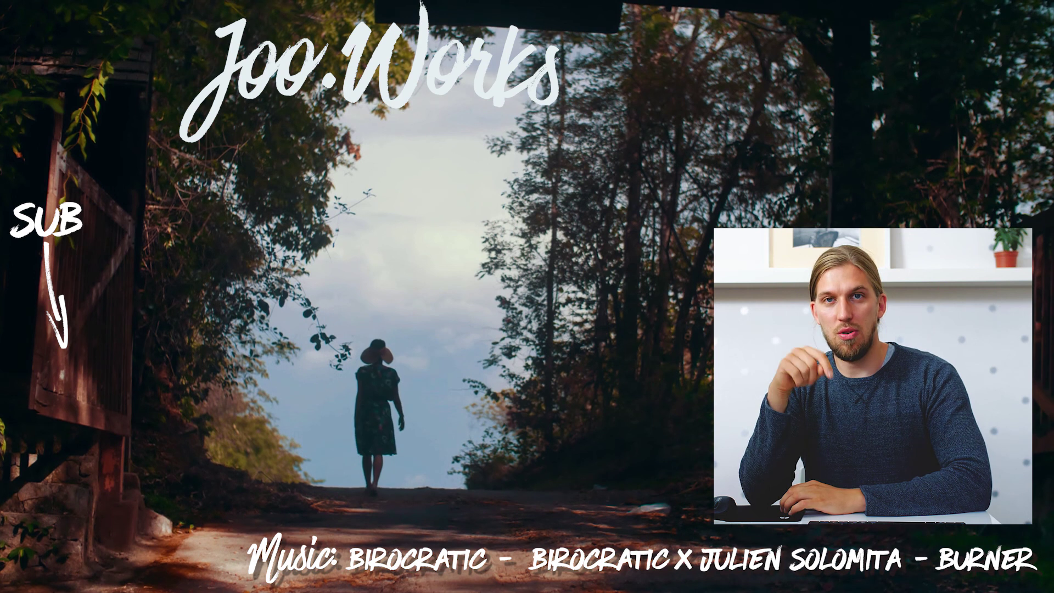